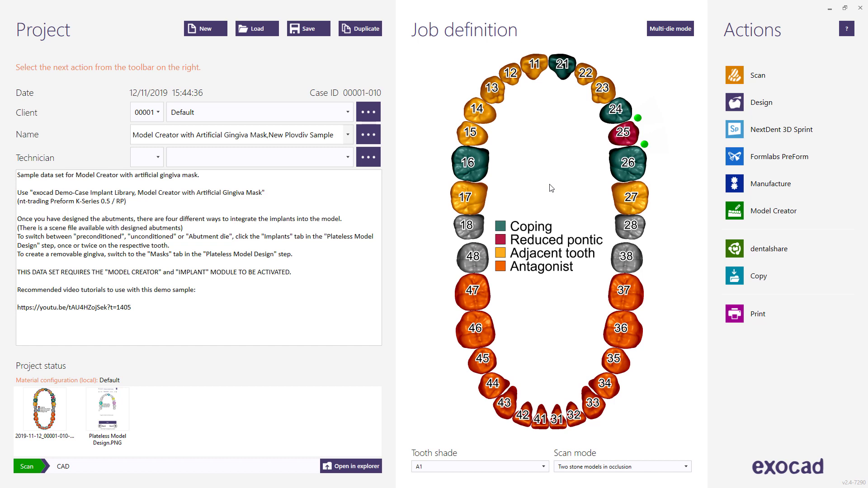
Step: Check that tooth 26 is a zirconia coping on a custom NP Metal abutment, and confirm
click(623, 164)
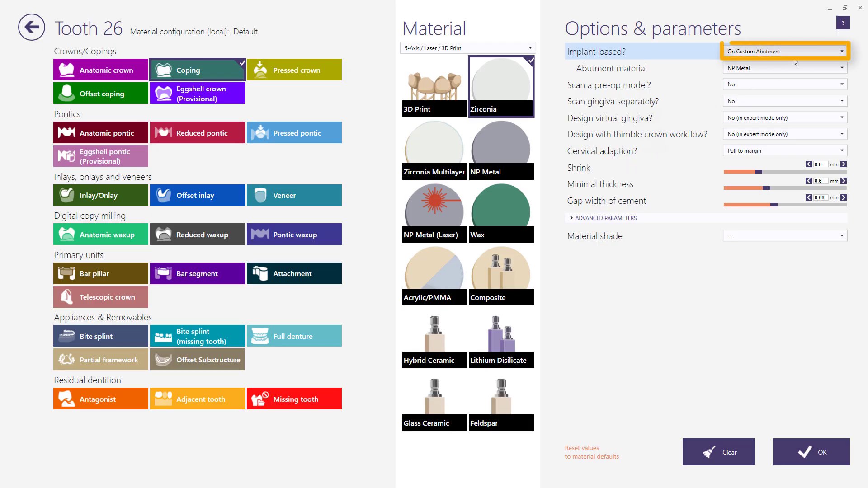
click(818, 453)
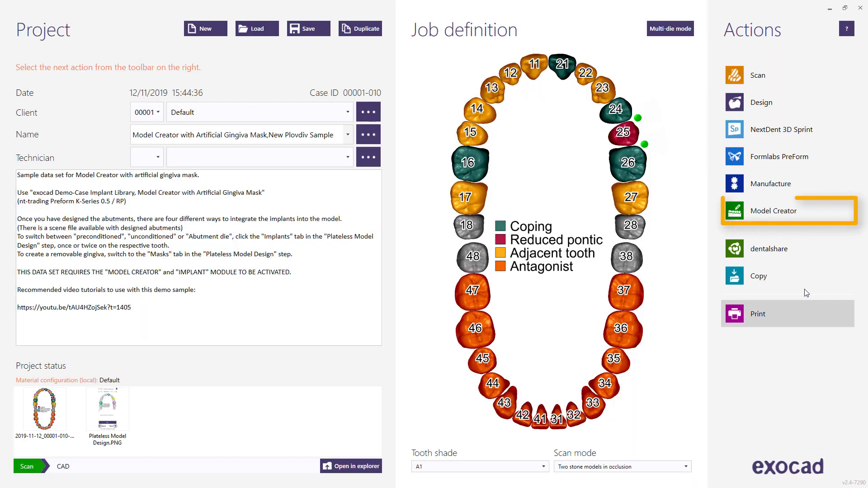
Step: Launch Model Creator and load only the scan data instead of the saved scene
click(788, 207)
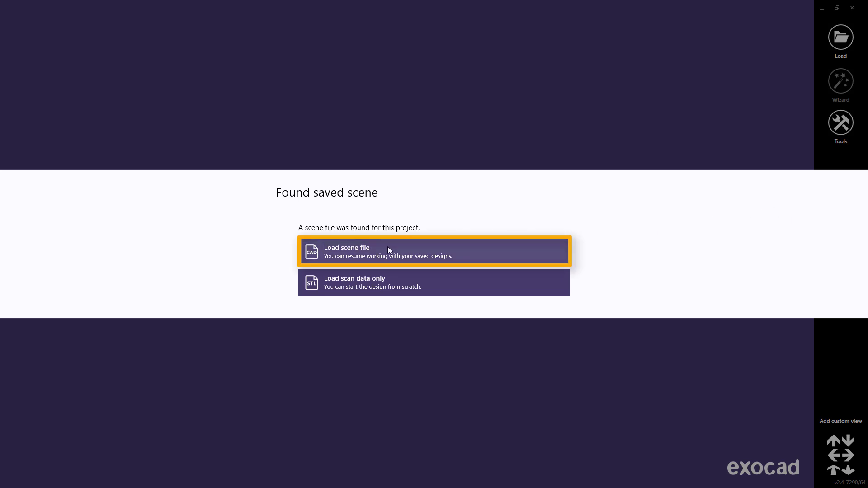
click(396, 275)
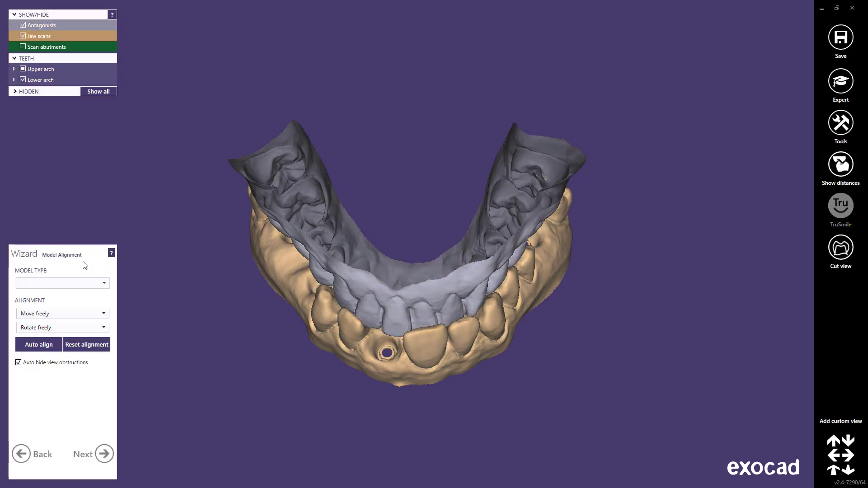
Step: Choose 3D Systems NextDent 5100 from the model type list
click(106, 286)
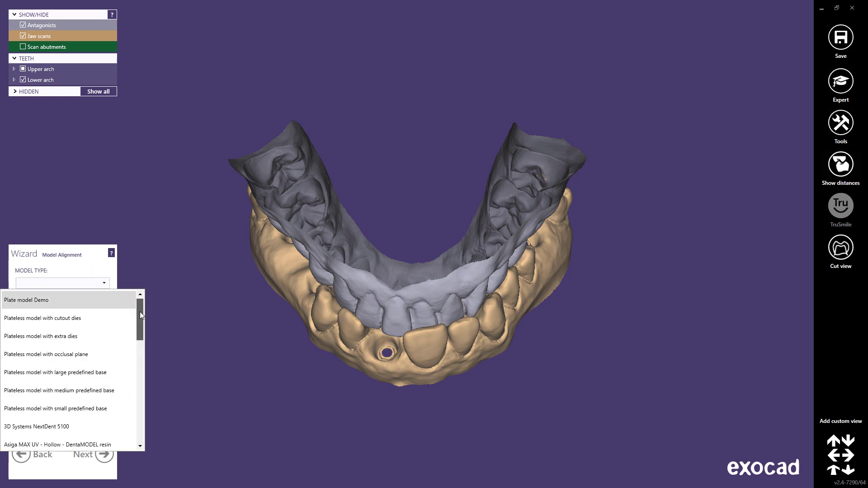
mouse_move(140, 312)
mouse_down()
mouse_move(140, 419)
mouse_move(140, 310)
mouse_up()
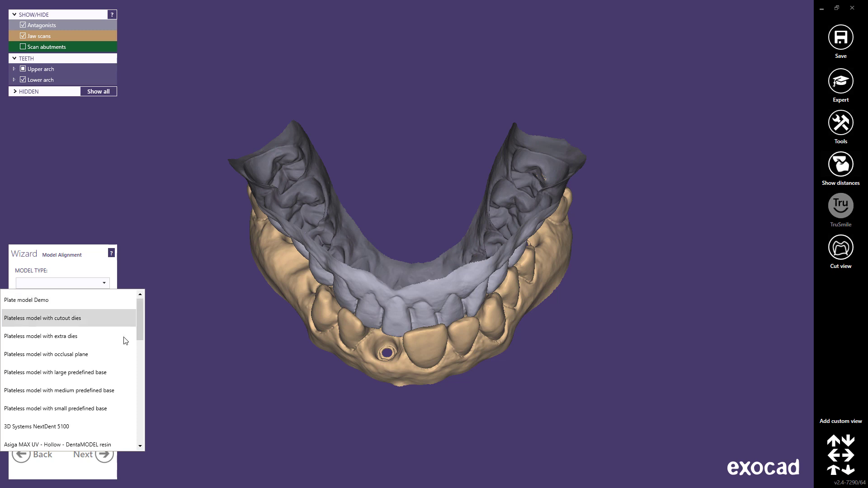
click(73, 427)
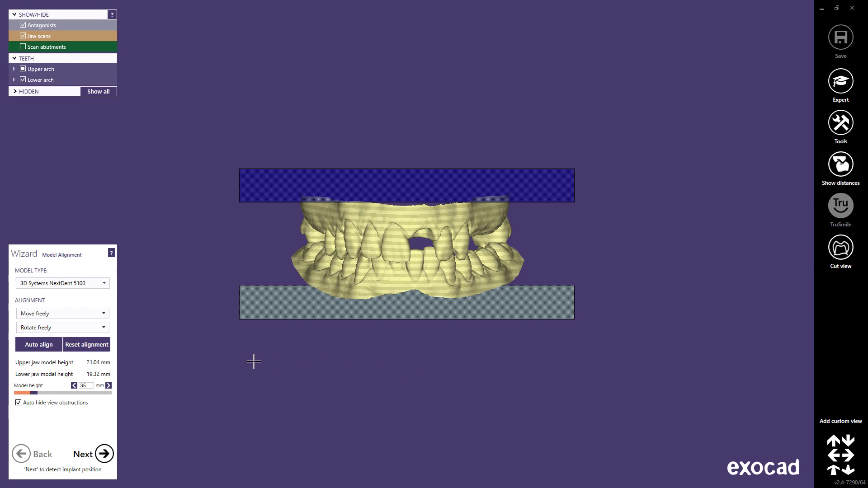
Step: With free move and rotate, shift the jaws between the bases and raise model height to 40.5 mm
click(75, 316)
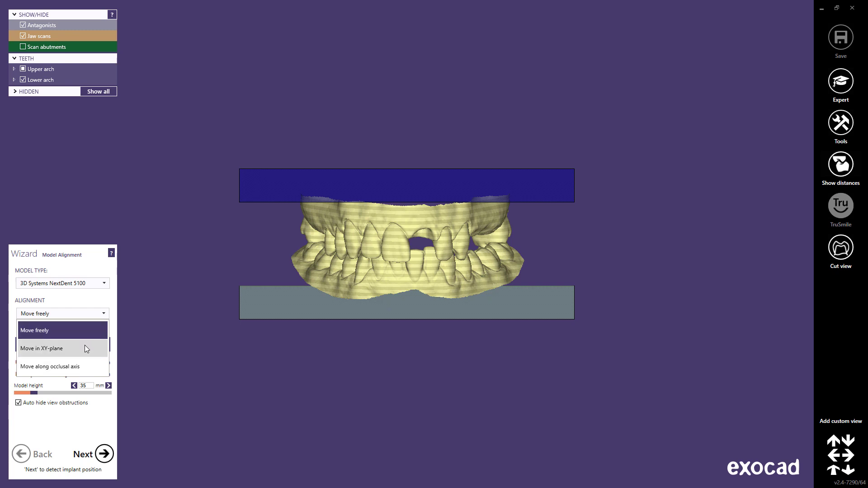
click(80, 328)
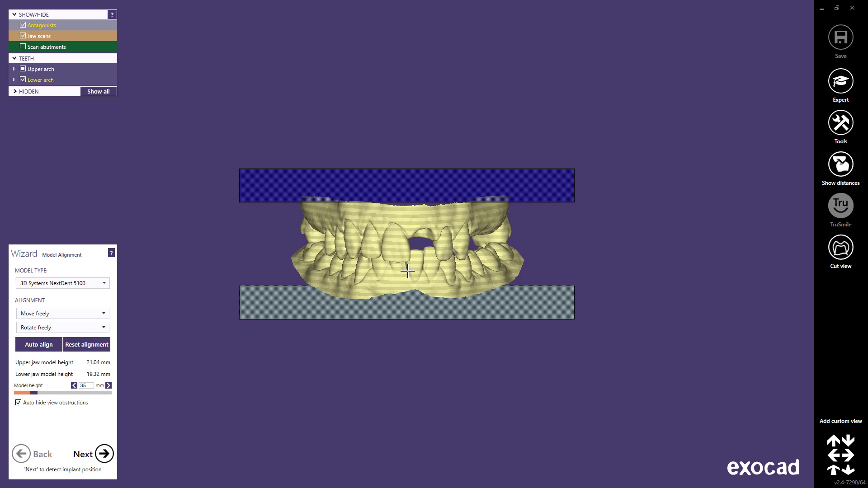
ctrl+shift+drag(403, 274, 409, 277)
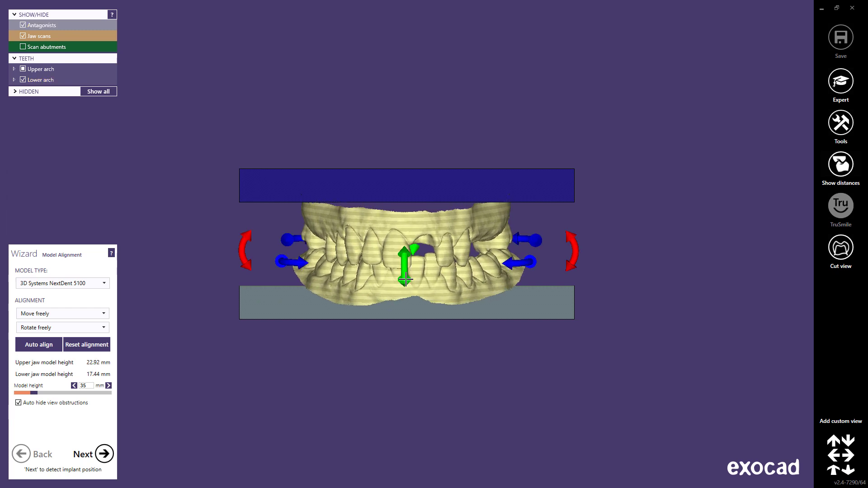
ctrl+shift+drag(408, 277, 405, 286)
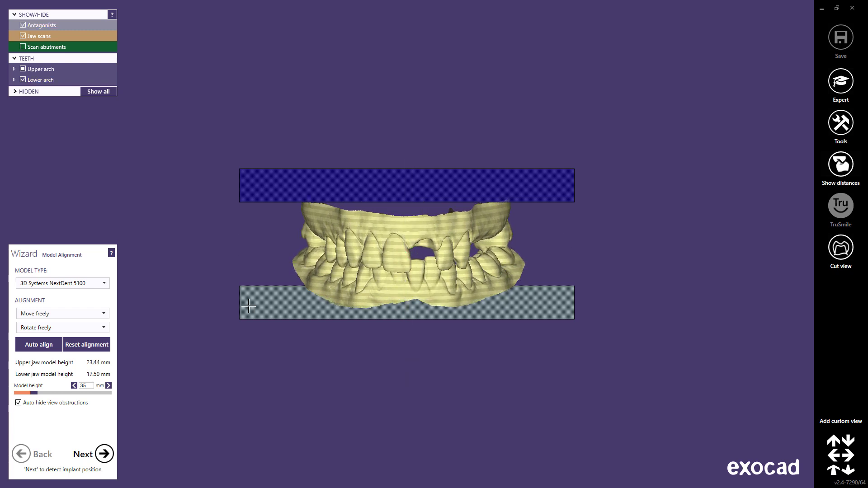
click(102, 329)
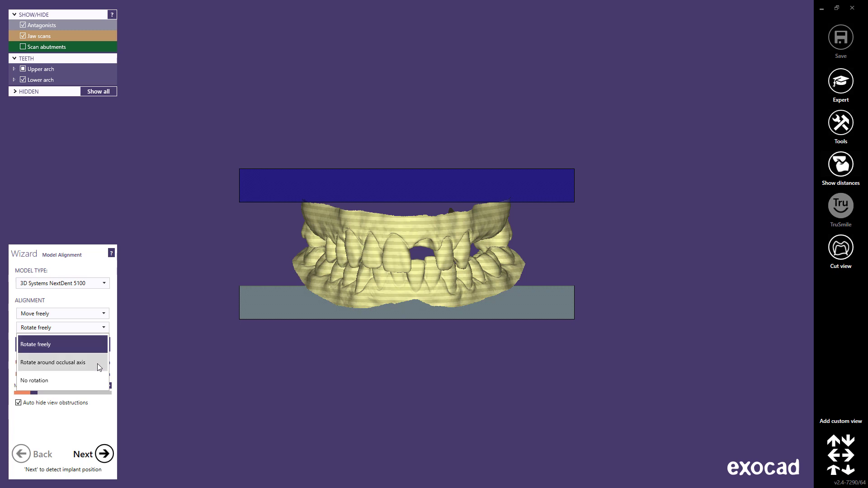
click(137, 364)
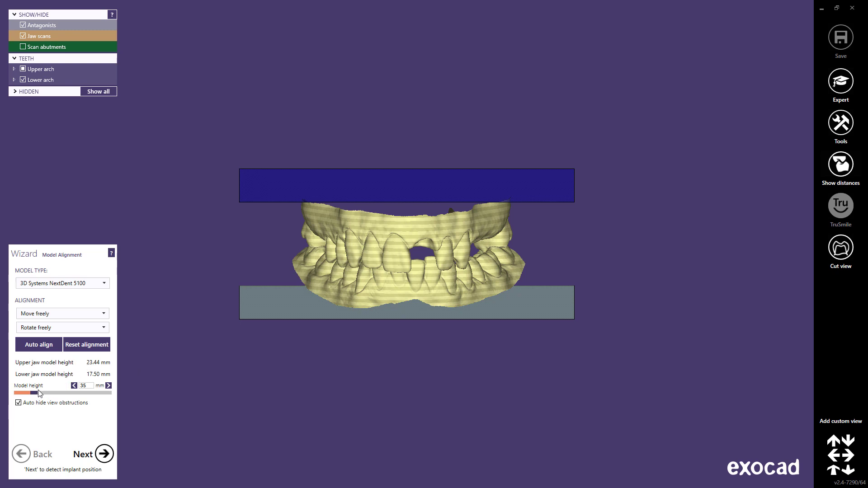
drag(34, 394, 43, 398)
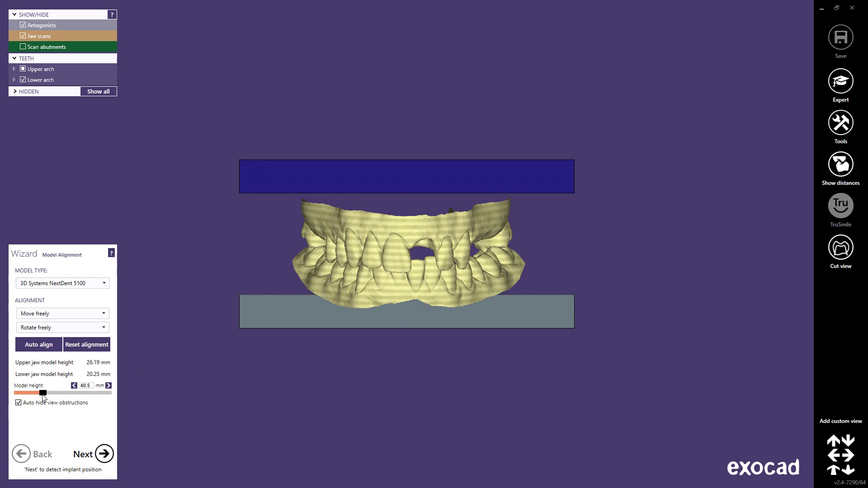
Step: Advance to the Detect Implant Position step for tooth 16
click(105, 454)
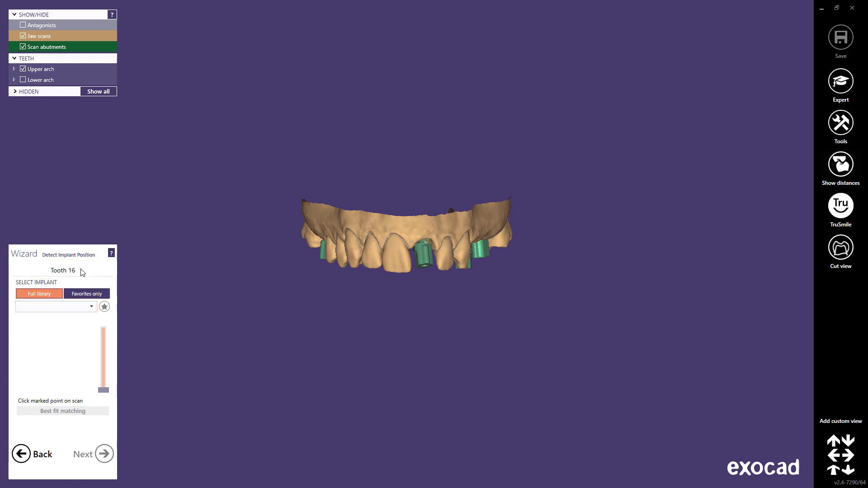
Step: Add the Alpha-Bio Tec DentalCAD and ModelCreator packages to the download list on the exocad website
click(91, 307)
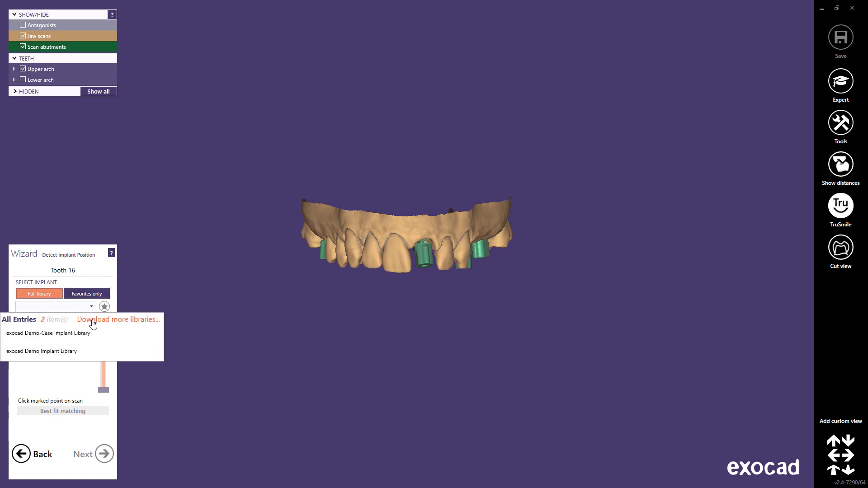
click(93, 321)
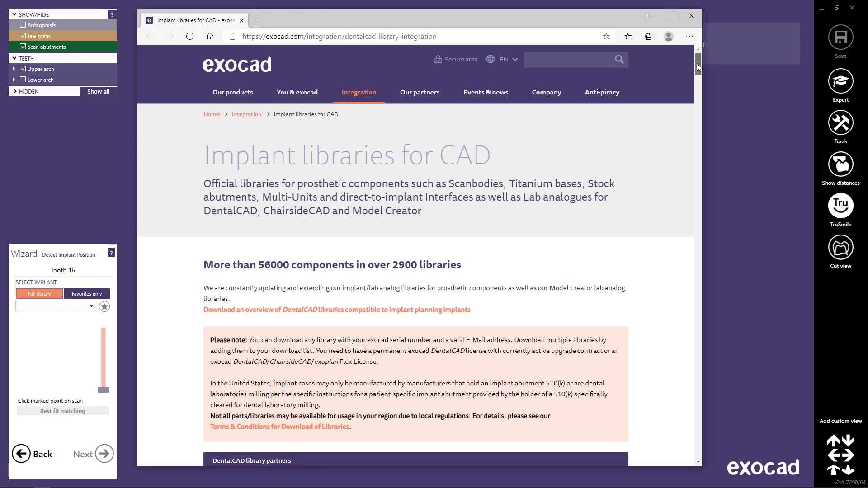
drag(697, 64, 697, 103)
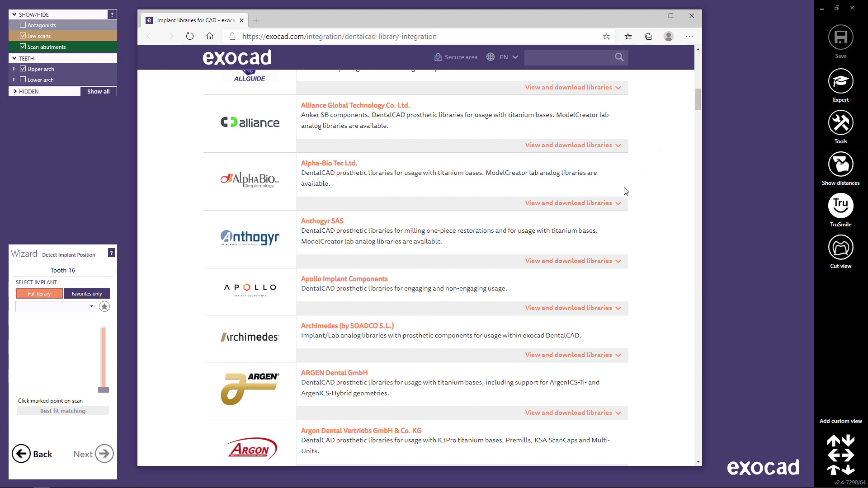
click(615, 204)
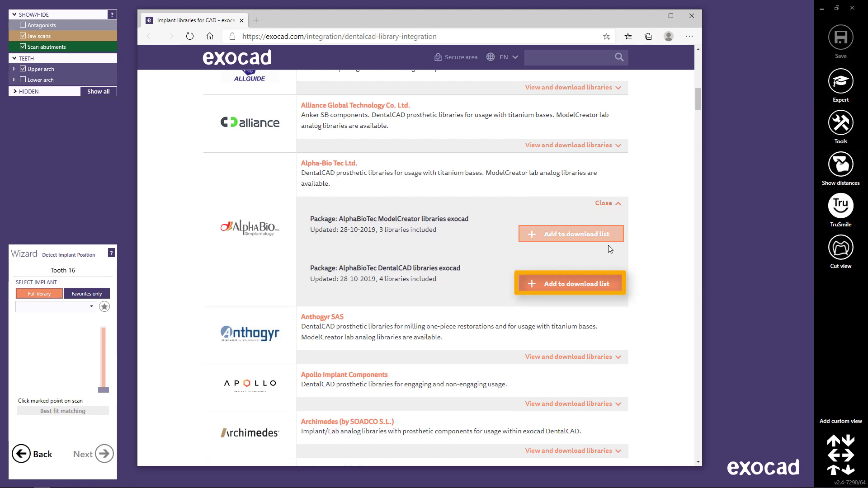
click(600, 285)
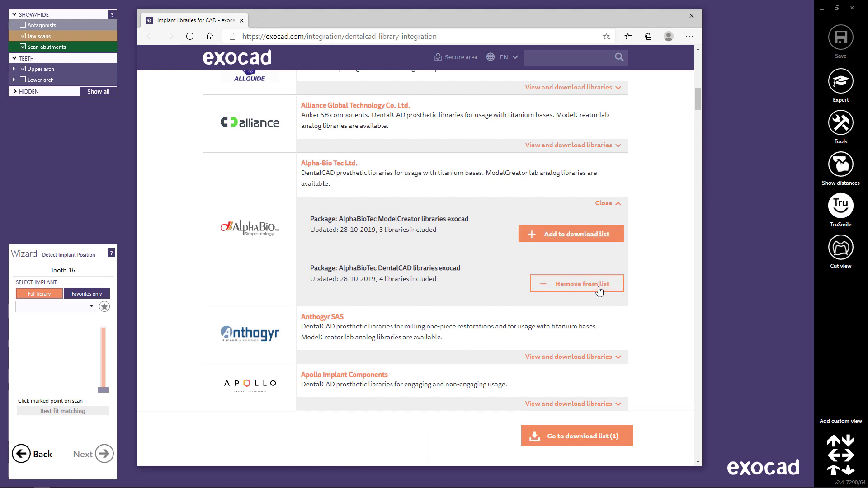
click(593, 235)
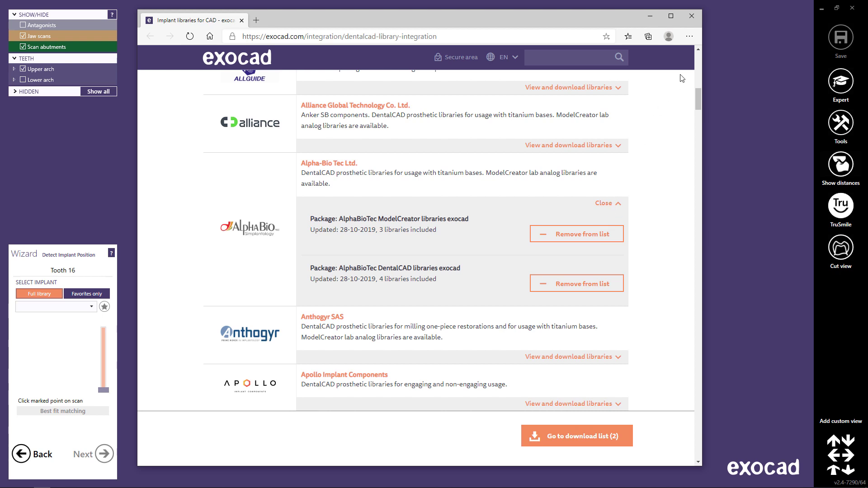
click(697, 18)
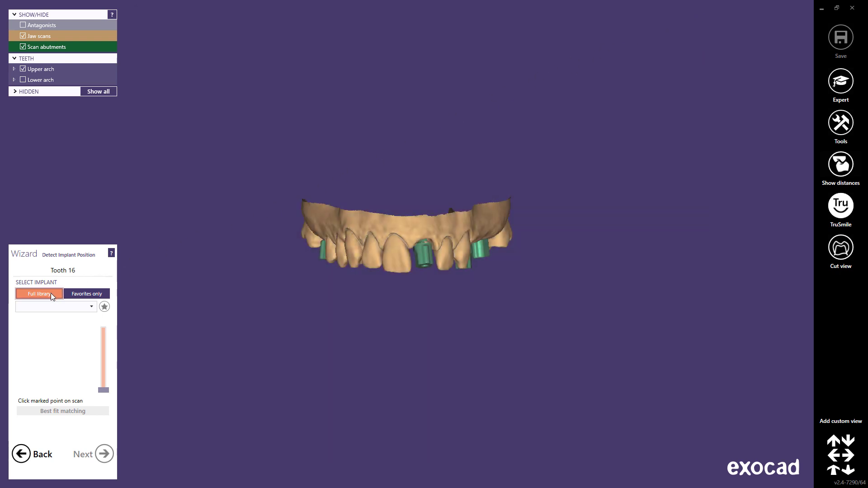
Step: Pick Demo-Case library's 'Model Creator with Artificial Gingiva Mask' implant and place it on the left scan abutment
click(92, 309)
click(58, 335)
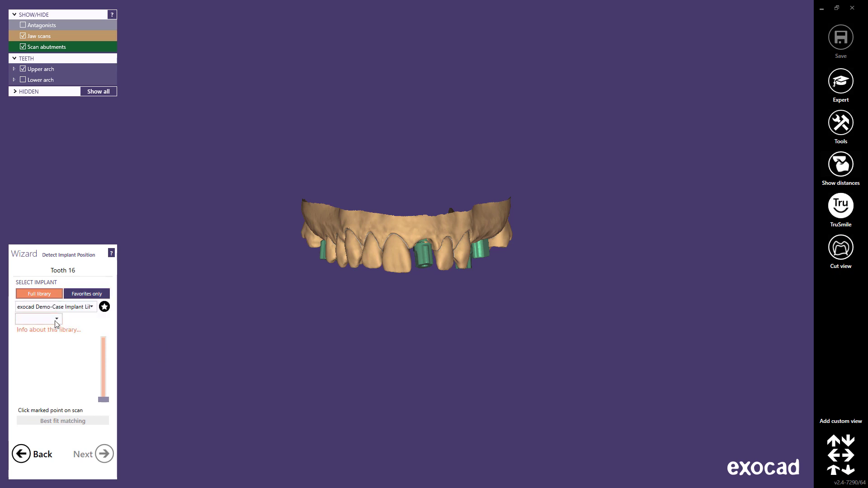
click(57, 319)
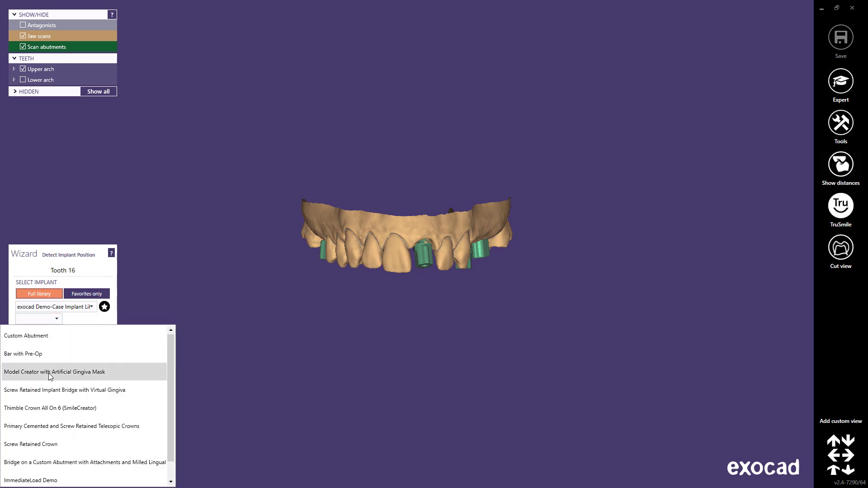
click(48, 372)
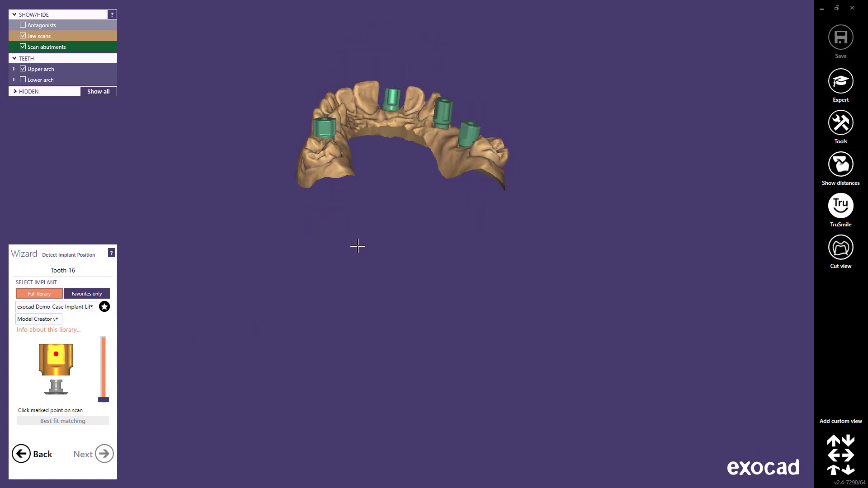
scroll(332, 116, up, 5)
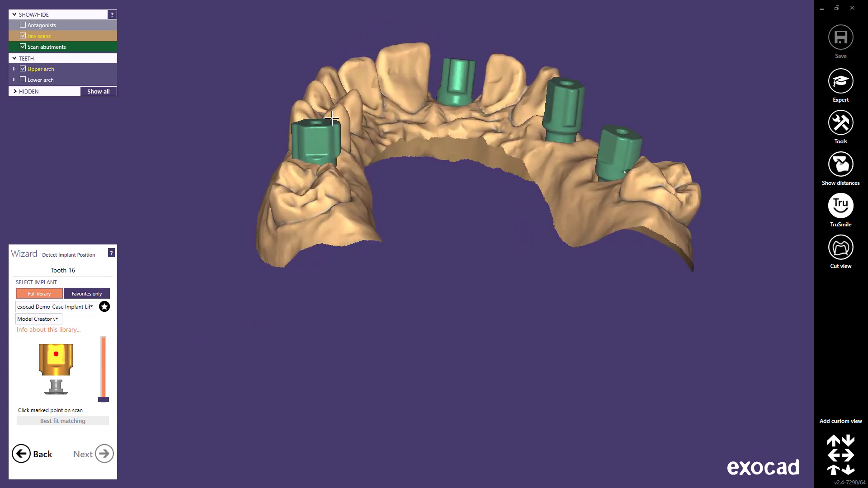
click(315, 141)
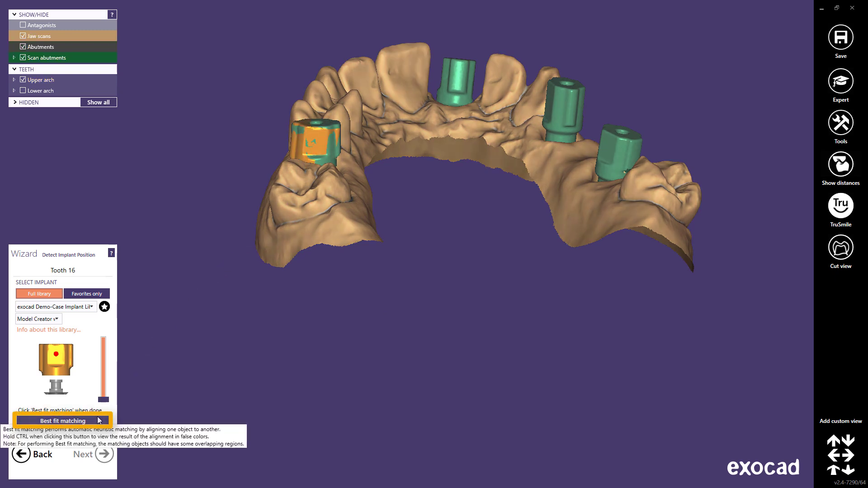
Step: Best-fit match tooth 16's implant and review the colour deviation map
click(99, 420)
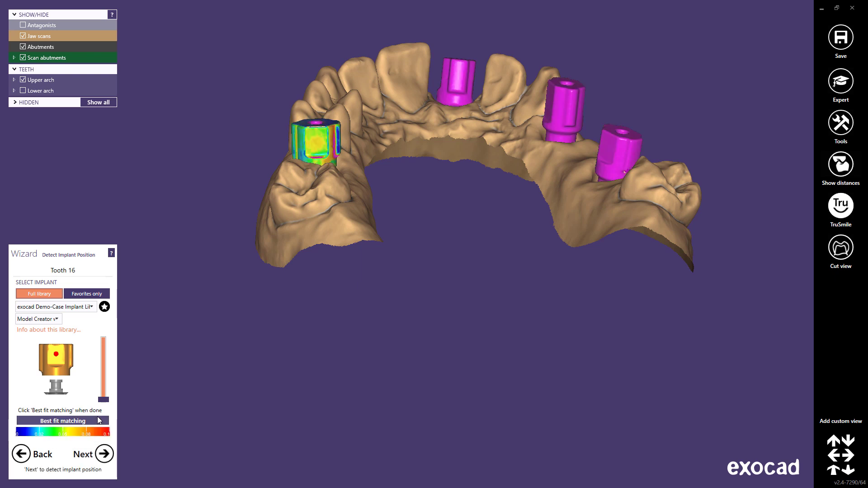
scroll(401, 169, down, 3)
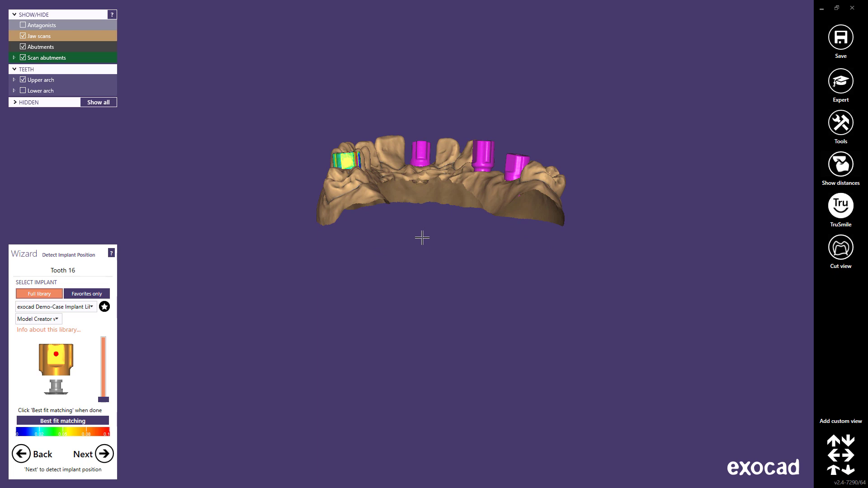
Step: Mark the tooth 21 scan abutment with the jaw scan hidden and best-fit match its implant
click(103, 454)
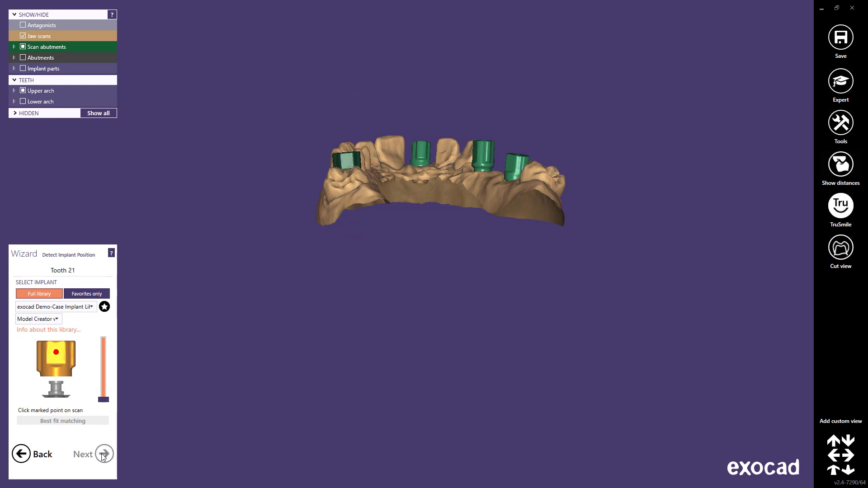
right_drag(279, 242, 233, 233)
ctrl+middle_click(129, 194)
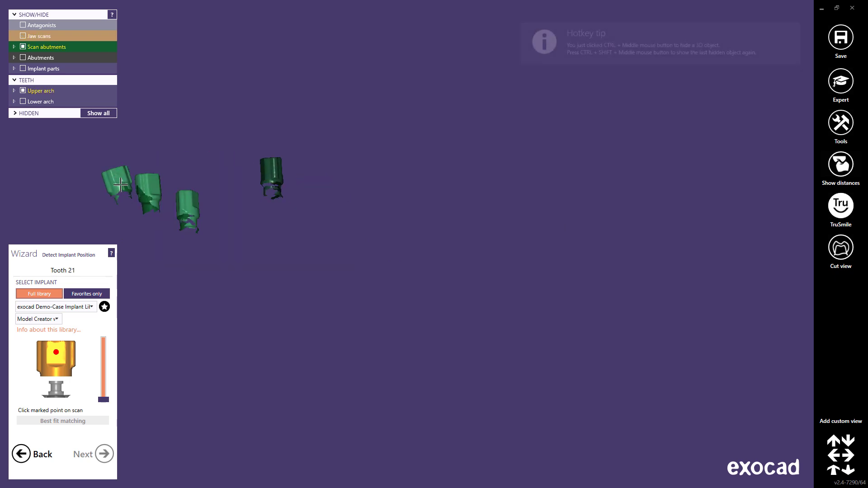
click(118, 183)
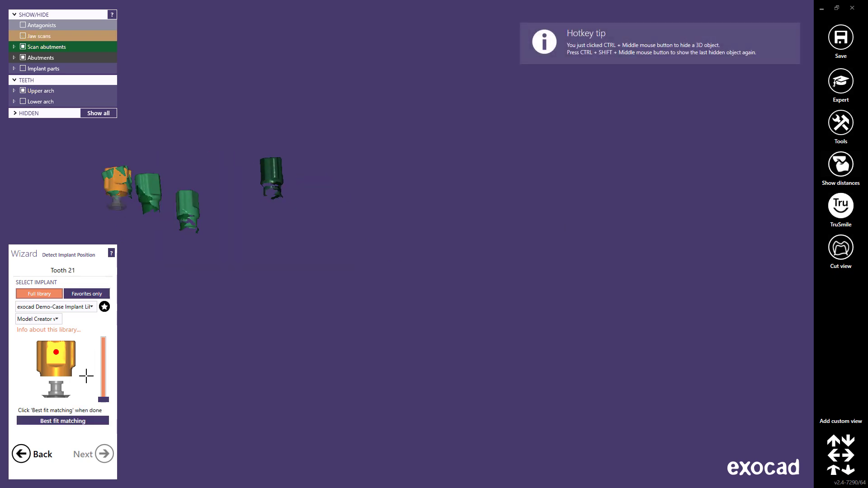
click(81, 422)
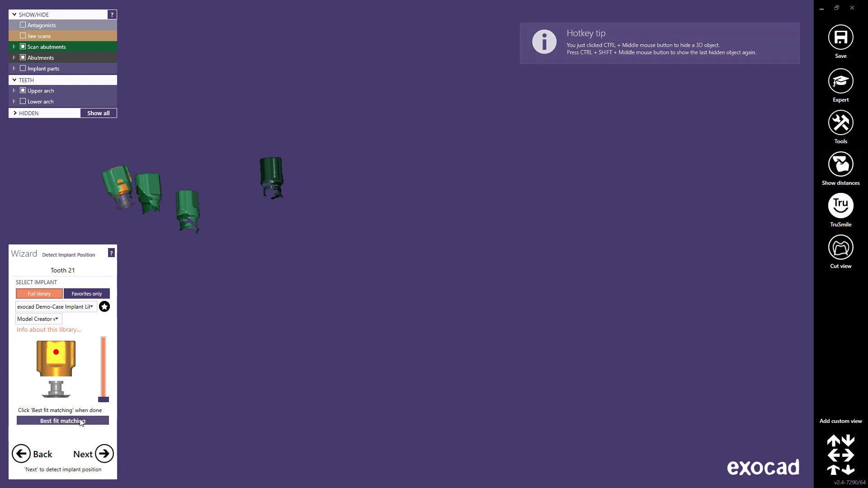
click(105, 454)
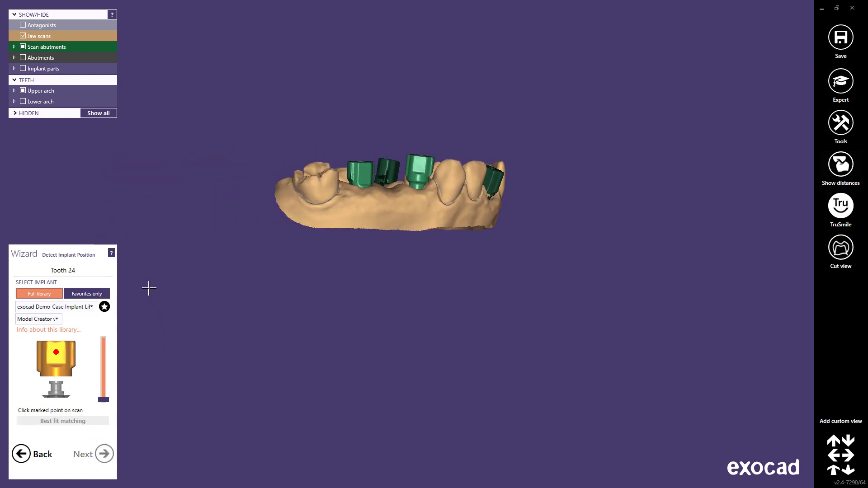
Step: Mark the tooth 24 and 26 scan abutments and best-fit match the tooth 26 implant
click(414, 167)
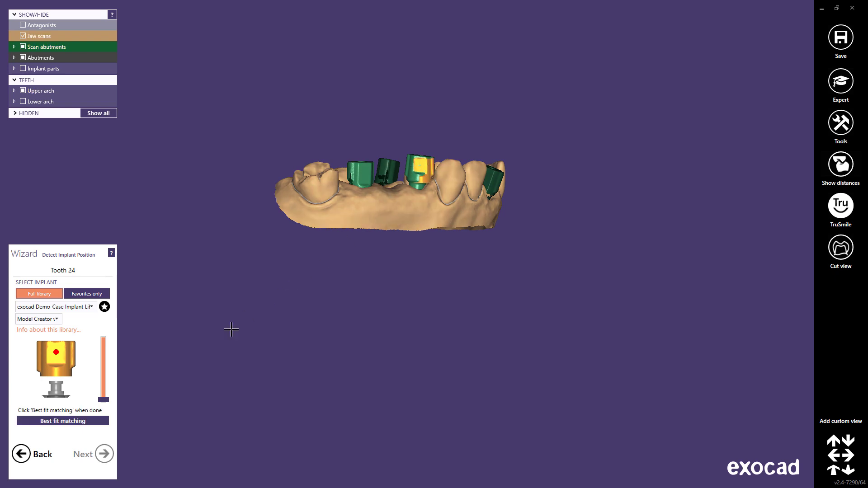
click(105, 458)
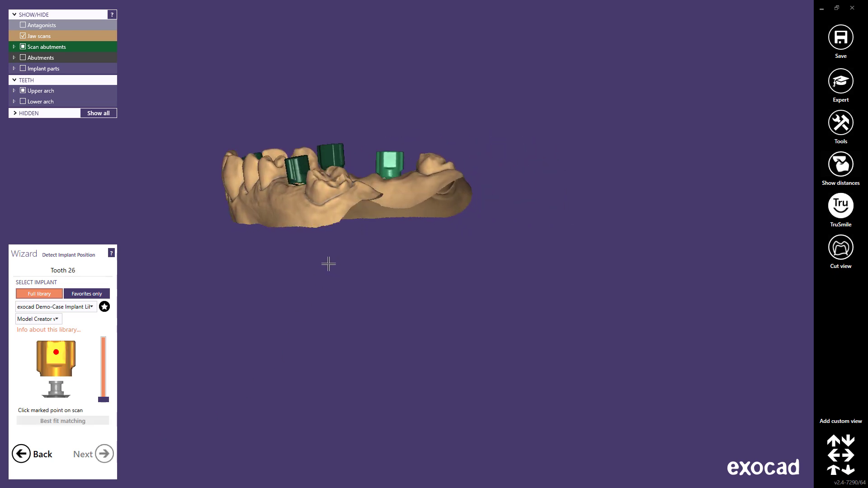
click(388, 164)
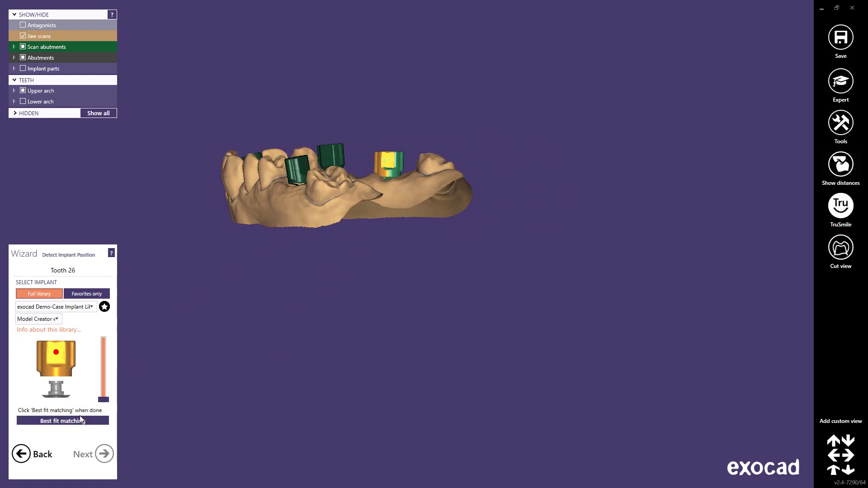
click(78, 421)
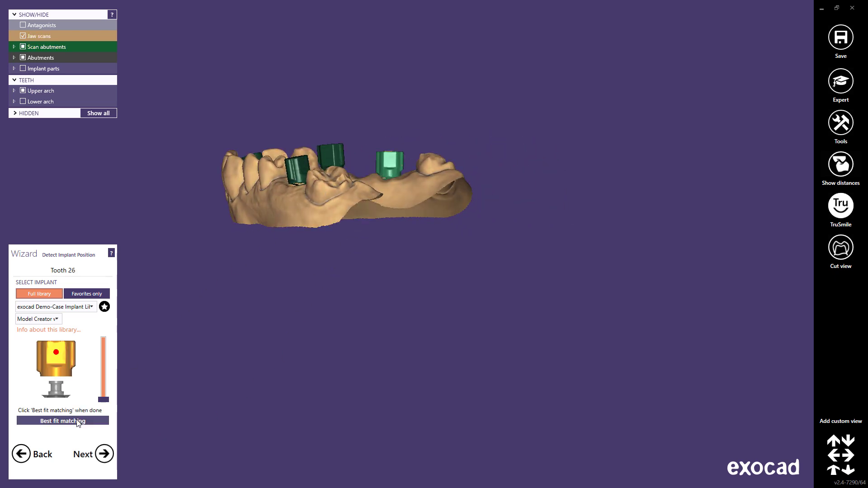
Step: Confirm the implant positions and proceed to the 3D Data Editor
click(103, 454)
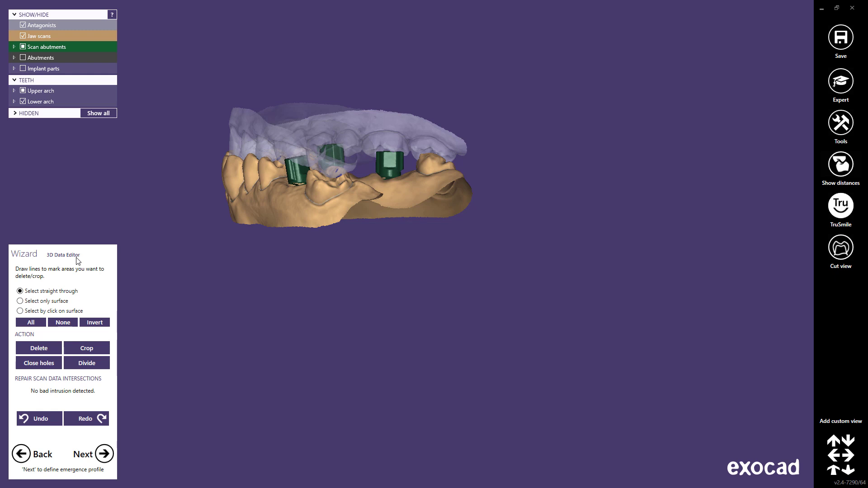
Step: Draw the emergence profile margin line around implant 16
click(108, 454)
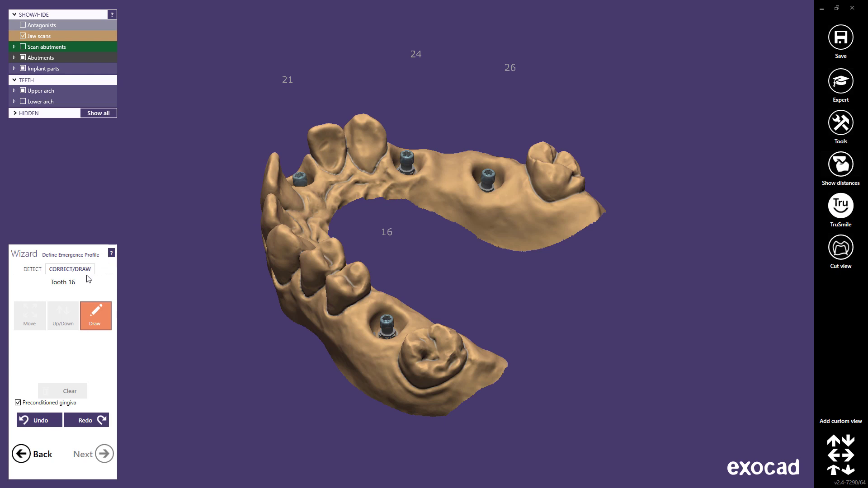
drag(388, 407, 458, 252)
scroll(382, 358, up, 4)
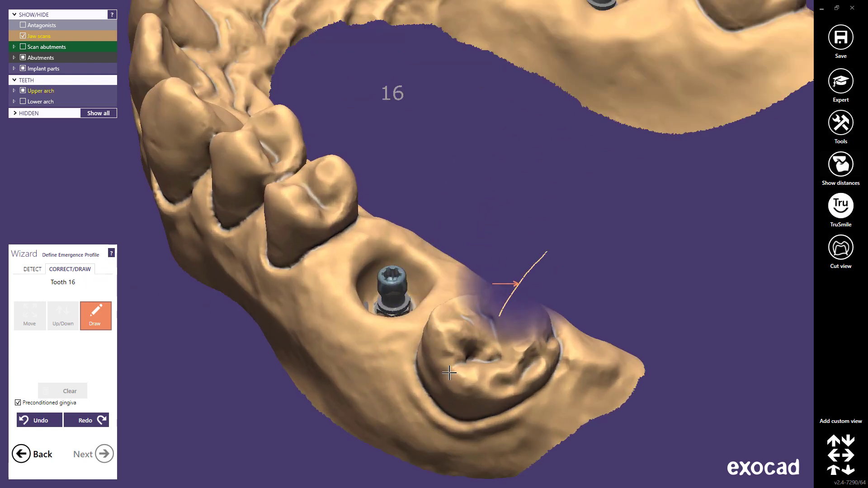
mouse_move(362, 267)
mouse_down()
mouse_move(388, 248)
mouse_move(428, 273)
mouse_move(442, 295)
mouse_move(398, 335)
mouse_move(374, 332)
mouse_move(356, 298)
mouse_up()
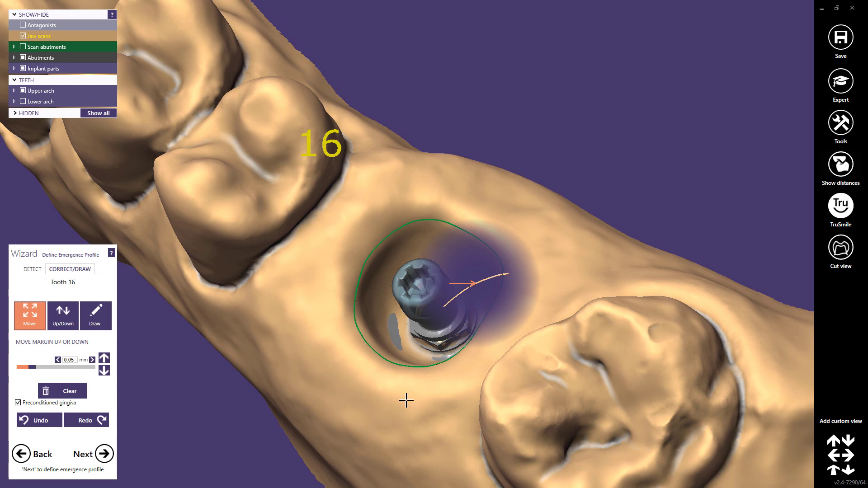
Step: Set Move margin to 0.25 mm and nudge implant 16's margin outward, then back inward
drag(31, 367, 93, 366)
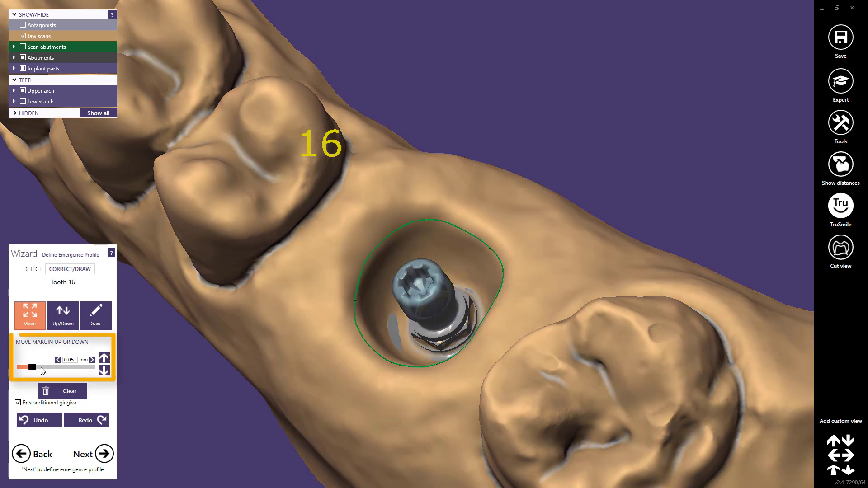
click(104, 358)
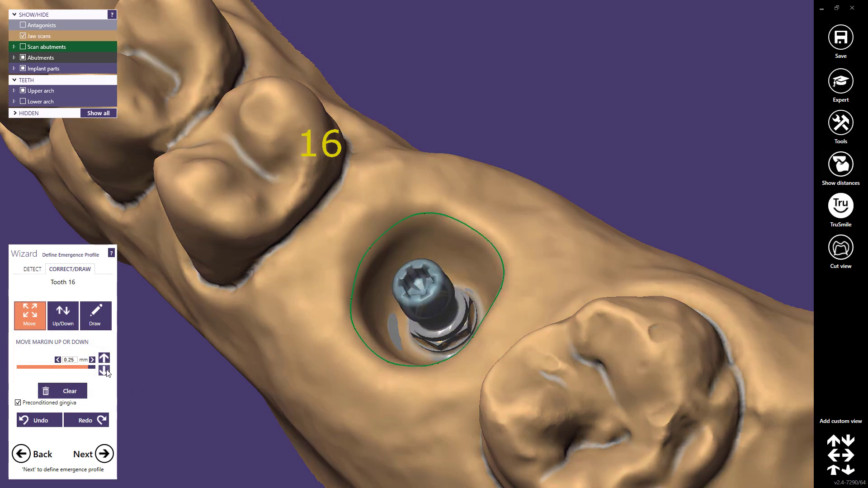
click(104, 371)
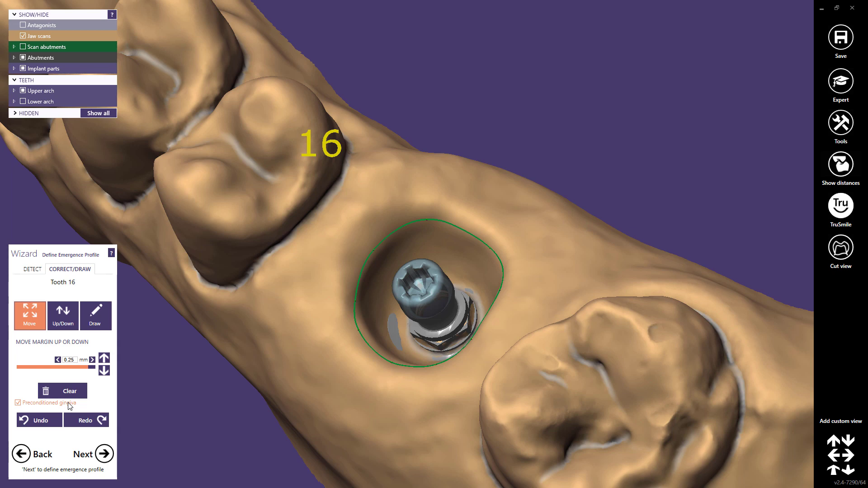
Step: Accept implant 16's margin, confirm tooth 21's detected margin, and draw implant 24's margin
click(103, 457)
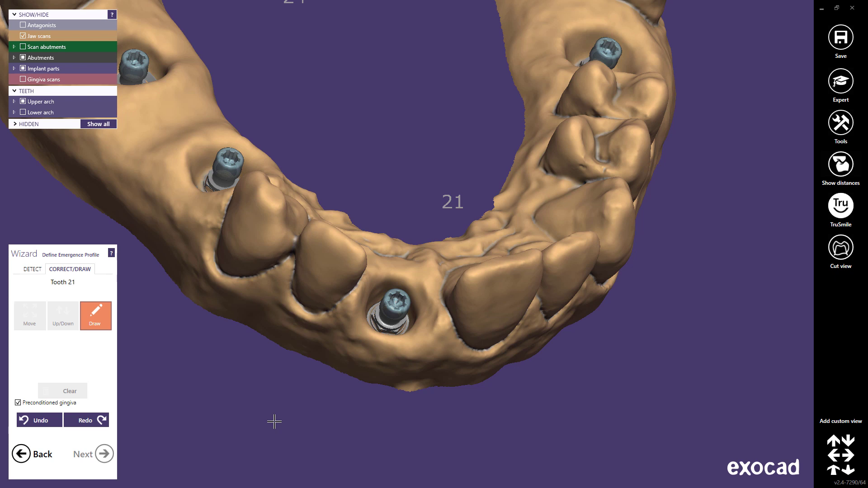
click(33, 270)
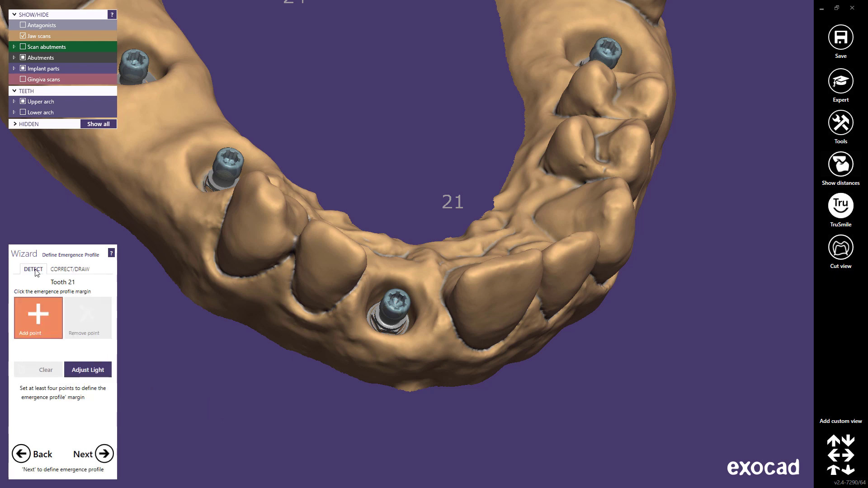
click(104, 454)
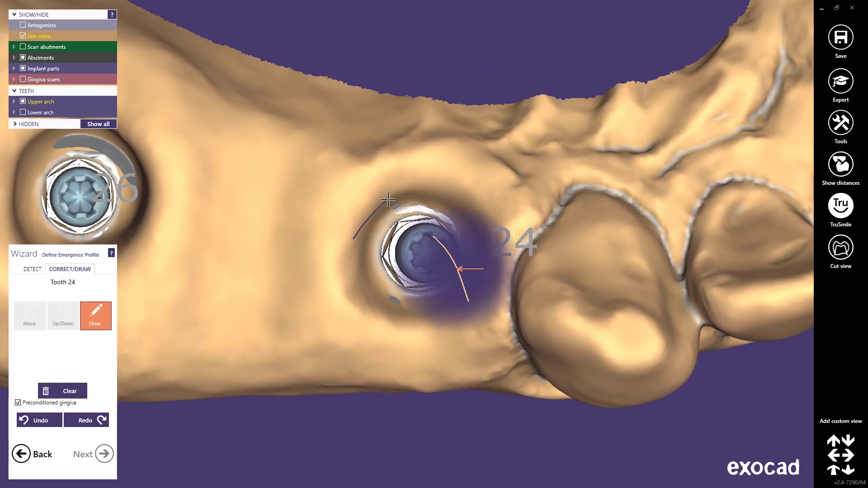
mouse_move(388, 199)
mouse_down()
mouse_move(437, 185)
mouse_move(472, 197)
mouse_move(494, 269)
mouse_move(466, 305)
mouse_move(421, 322)
mouse_move(371, 311)
mouse_move(351, 265)
mouse_move(354, 235)
mouse_up()
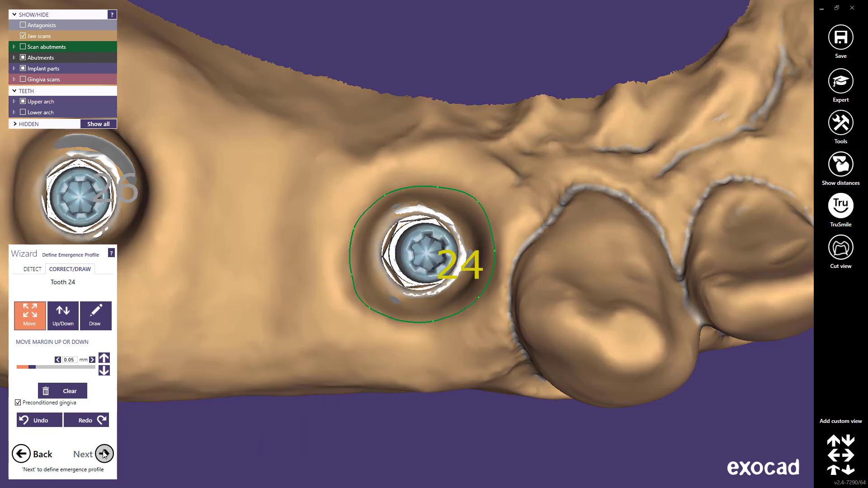
click(104, 454)
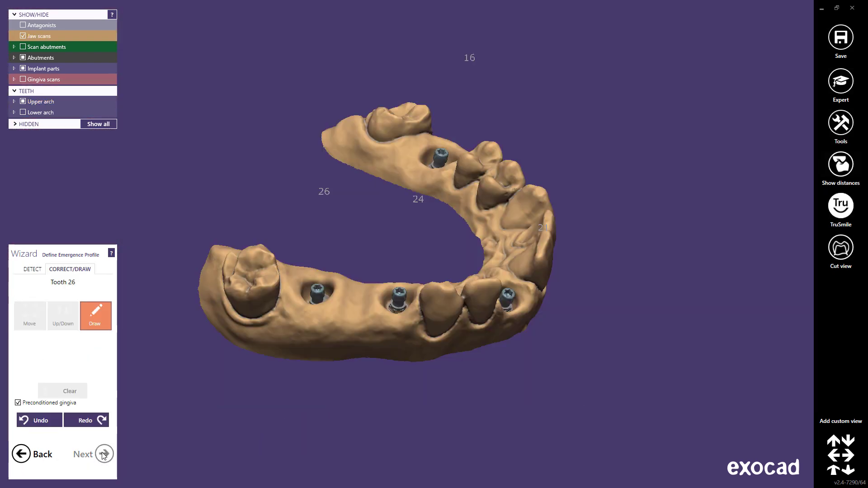
Step: Place four margin points around implant 26, check the contour in Correct/Draw, and accept all margins
click(28, 273)
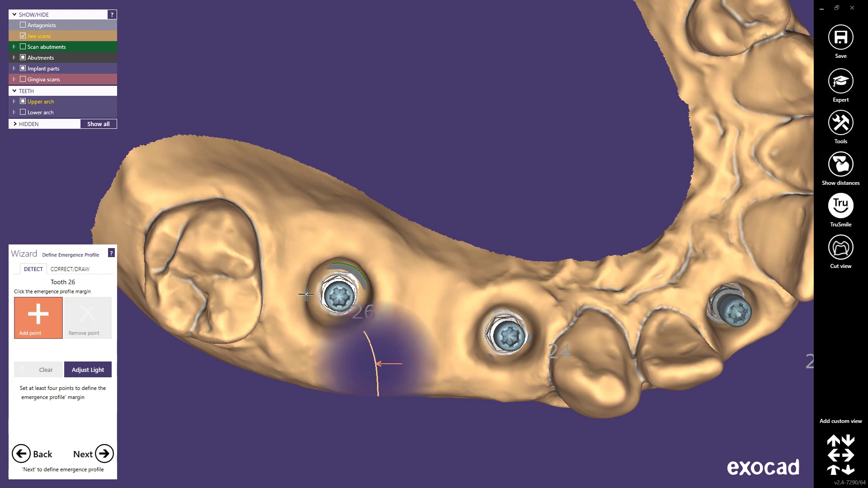
click(306, 294)
click(336, 256)
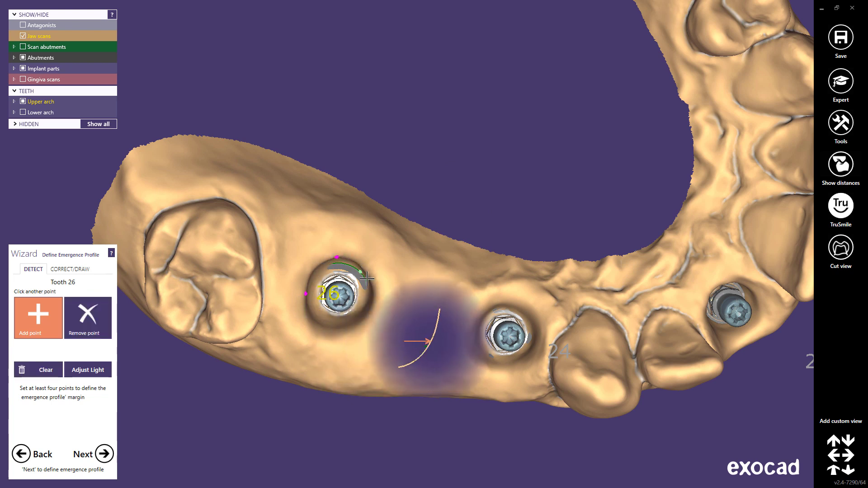
click(374, 295)
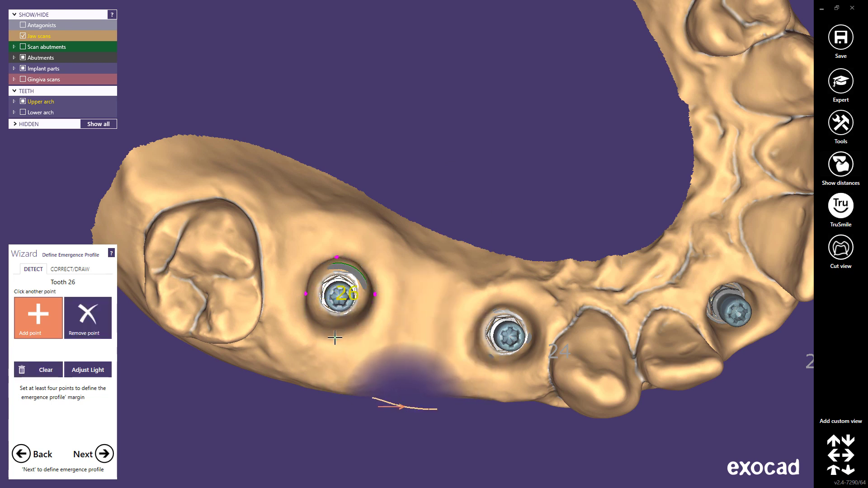
click(335, 337)
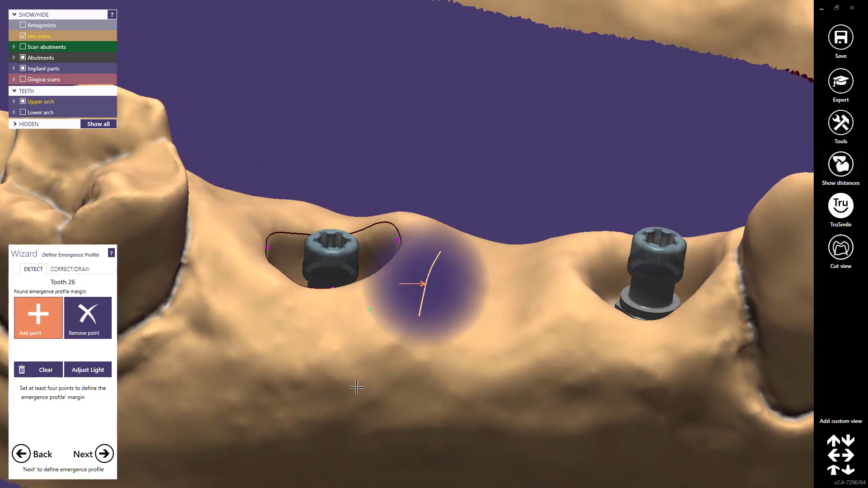
click(70, 269)
scroll(408, 238, up, 3)
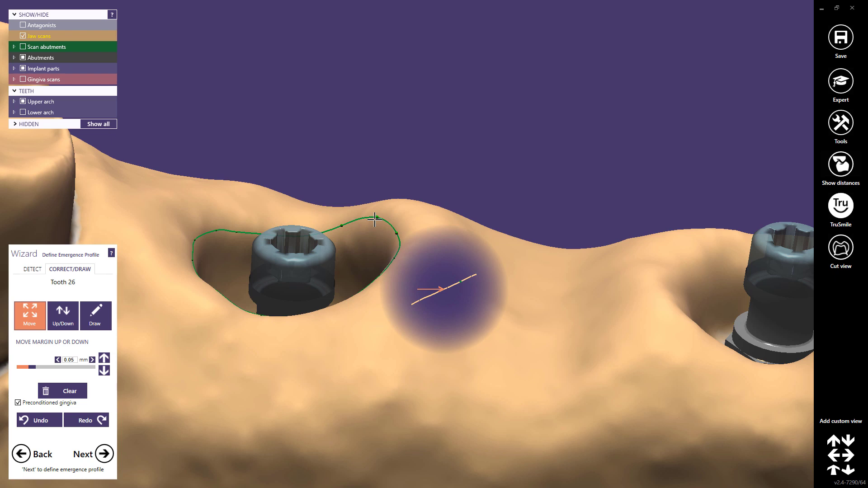
click(101, 456)
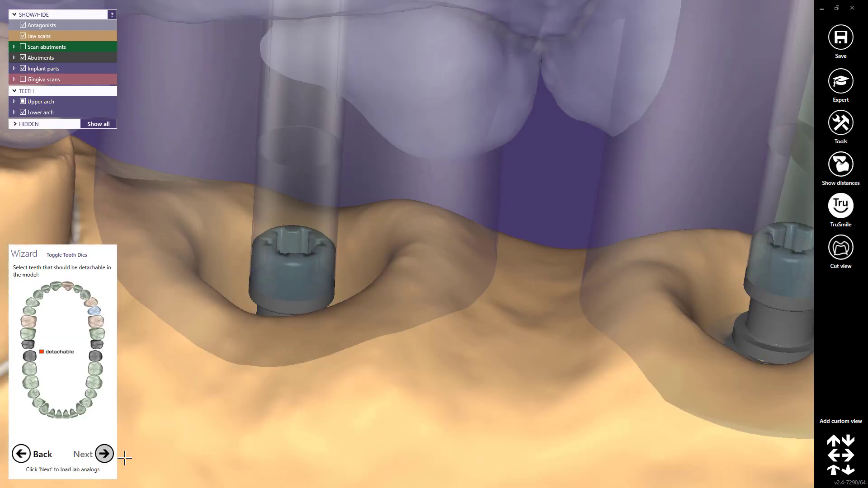
Step: Select 3D Systems NextDent 5100 as the model type and continue to Toggle Tooth Dies
click(834, 471)
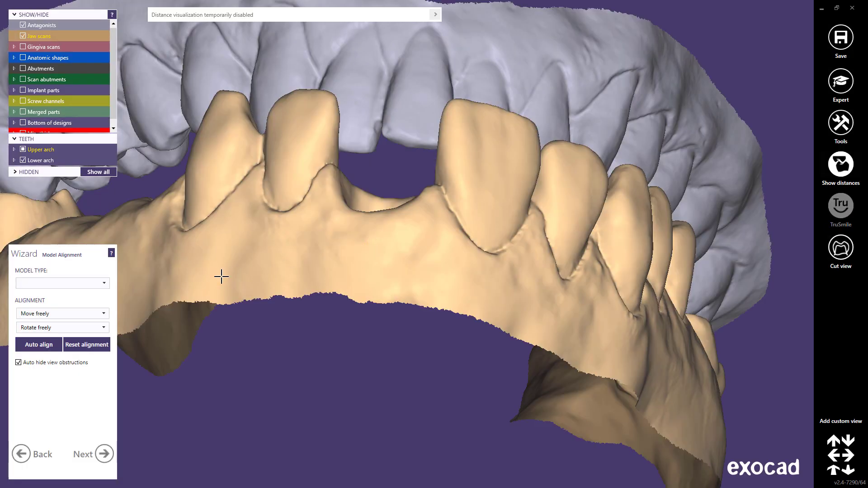
click(104, 284)
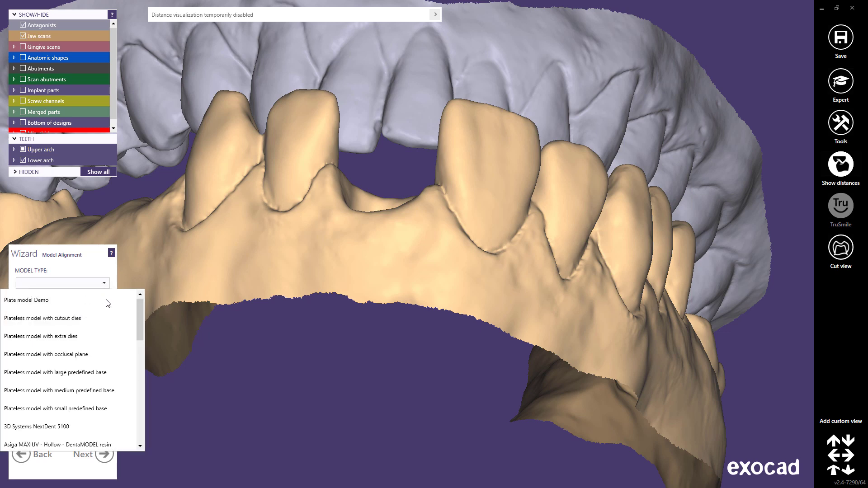
click(83, 426)
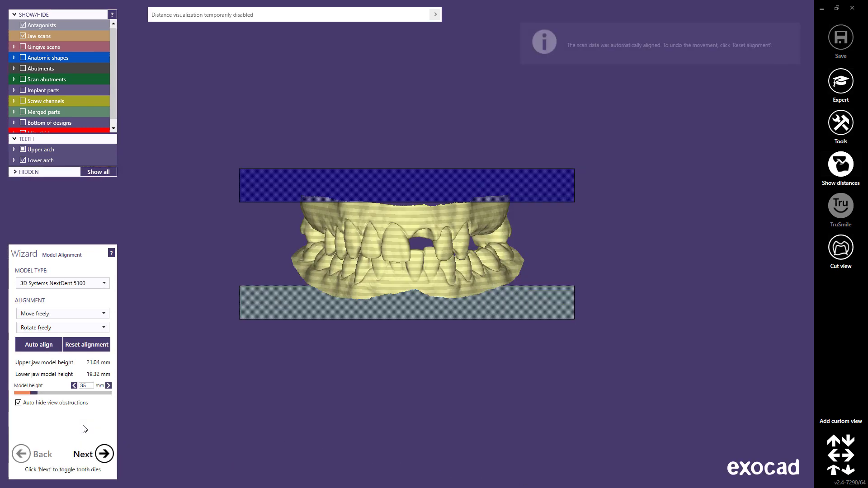
click(110, 457)
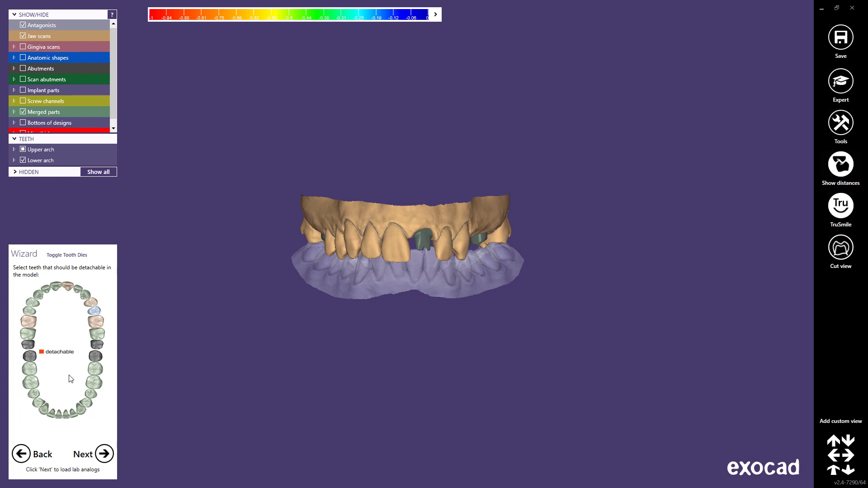
Step: Realign the model at 39.12 mm height with the jaws centred between the plates
click(105, 454)
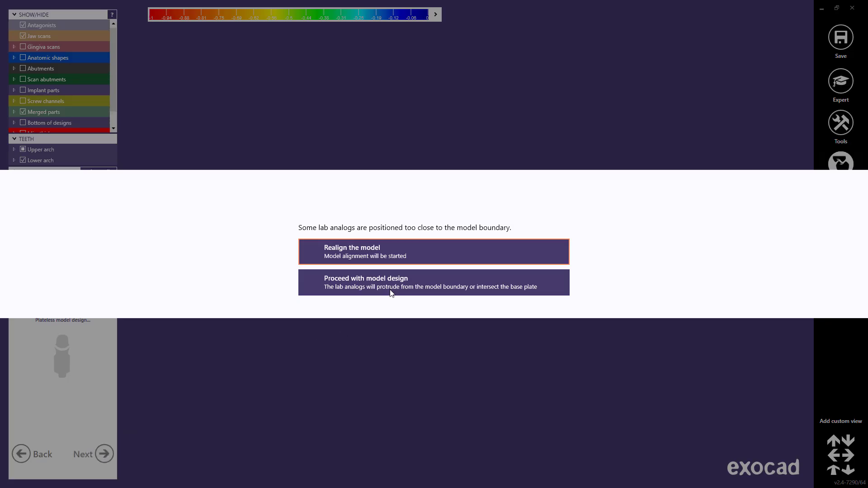
click(429, 251)
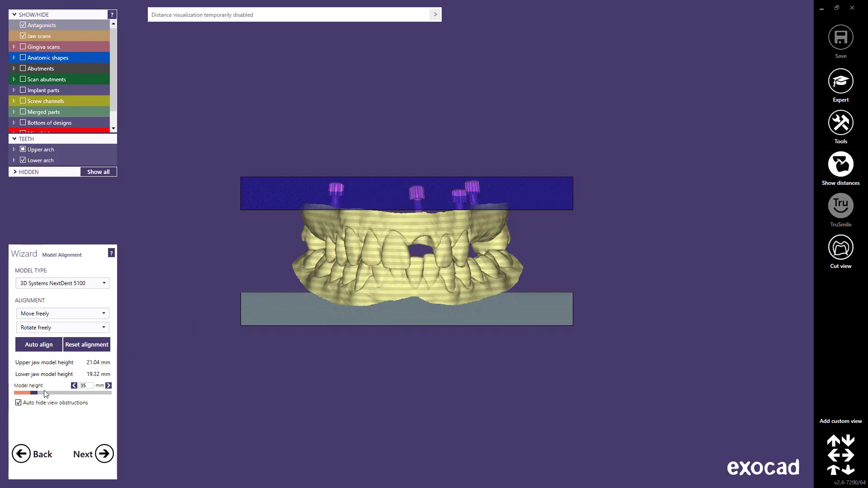
drag(35, 395, 41, 394)
ctrl+shift+drag(399, 260, 398, 274)
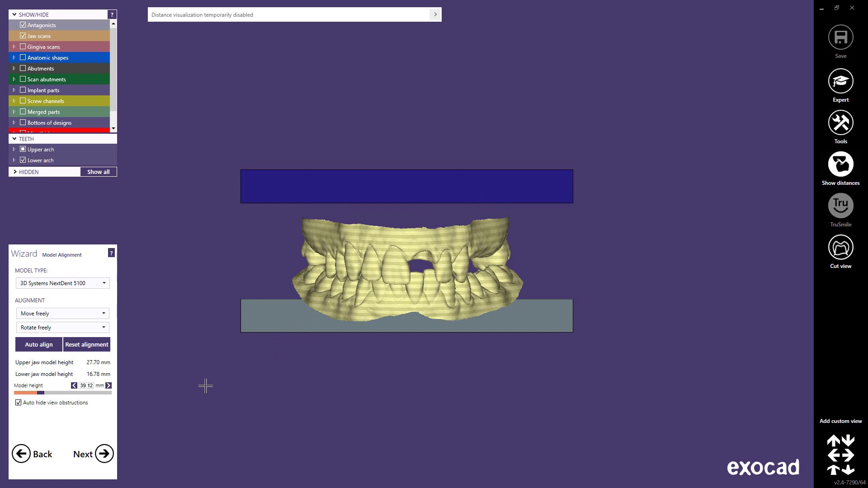
click(105, 454)
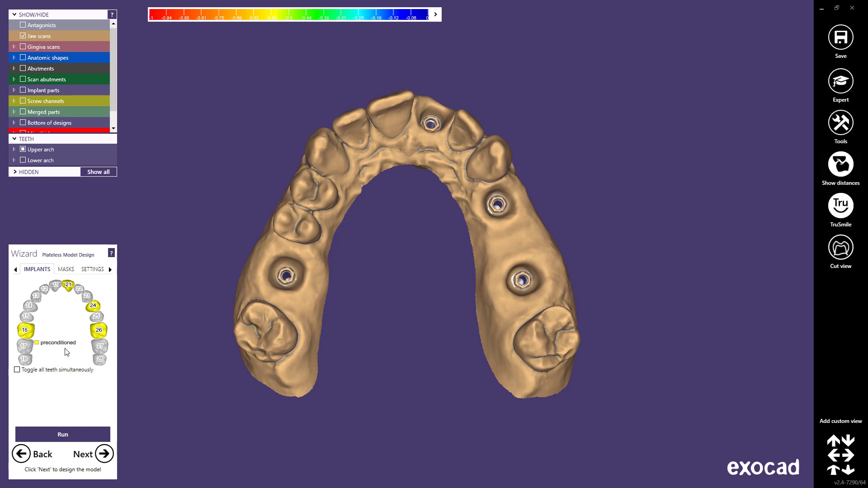
Step: Mark implant 24 as unconditioned and tooth 21 as an abutment die in the implant chart
click(94, 307)
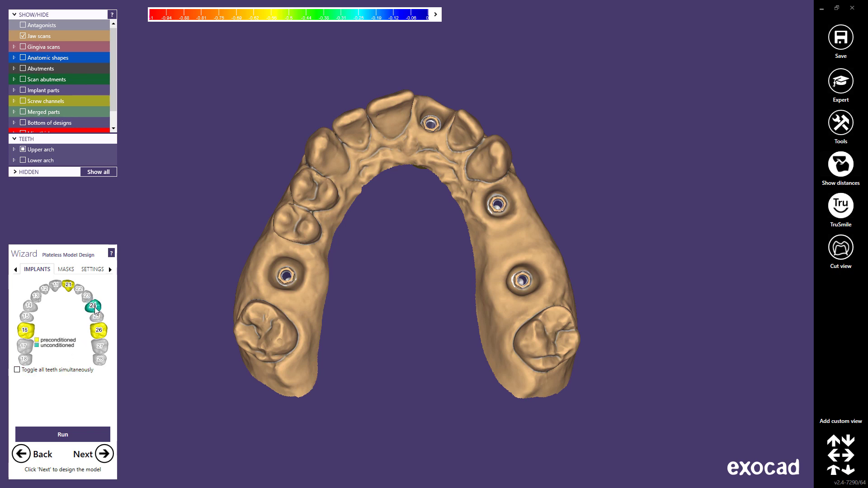
click(68, 286)
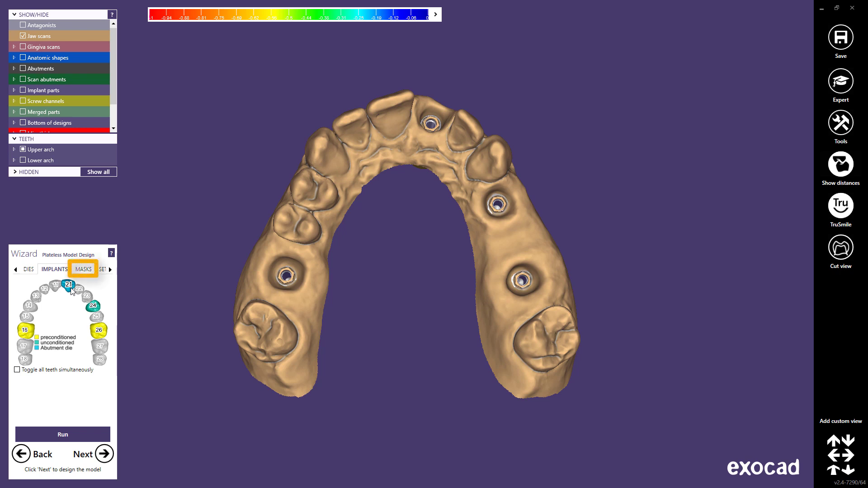
Step: Start a new gingiva mask and outline the top and right side of implant 16
click(89, 271)
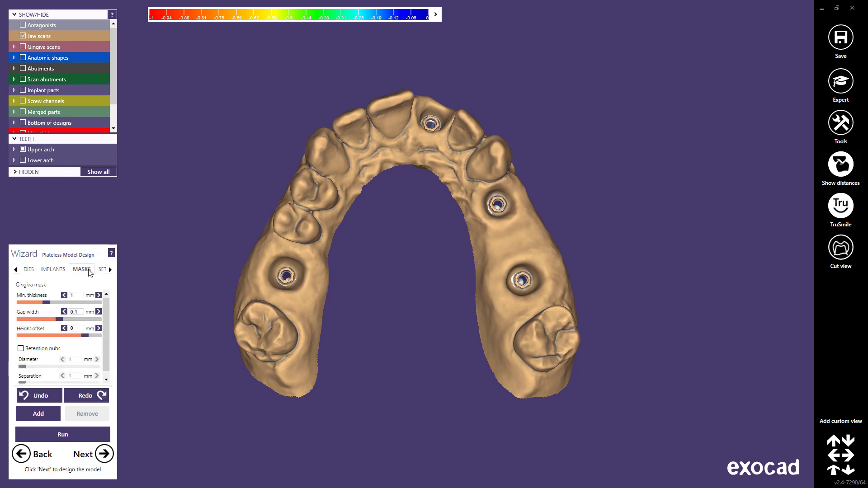
click(50, 417)
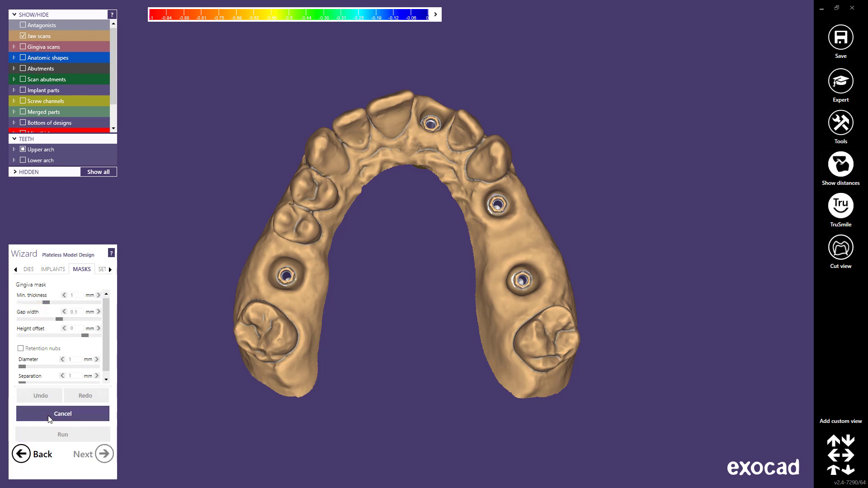
scroll(269, 287, up, 5)
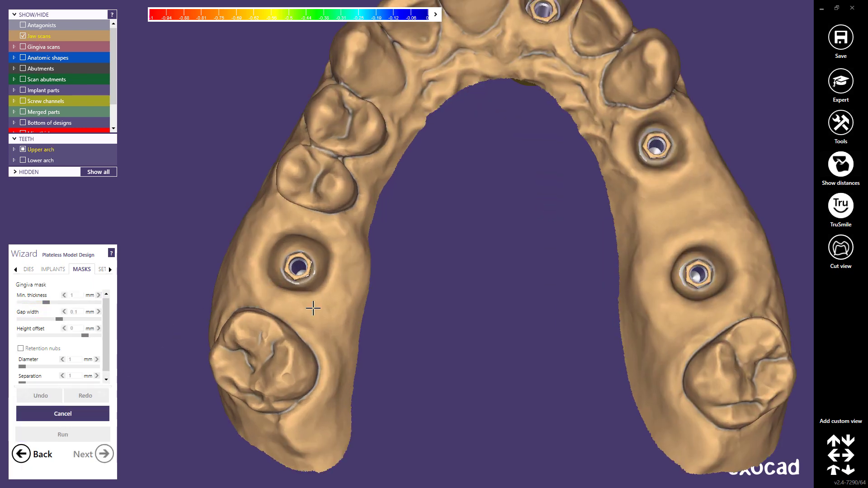
right_drag(322, 312, 314, 284)
click(268, 211)
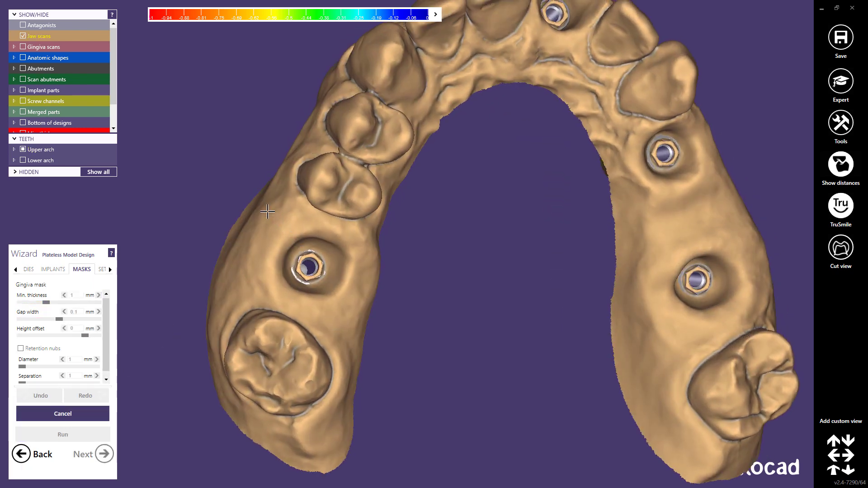
click(296, 212)
click(339, 226)
click(368, 252)
right_drag(379, 264, 373, 278)
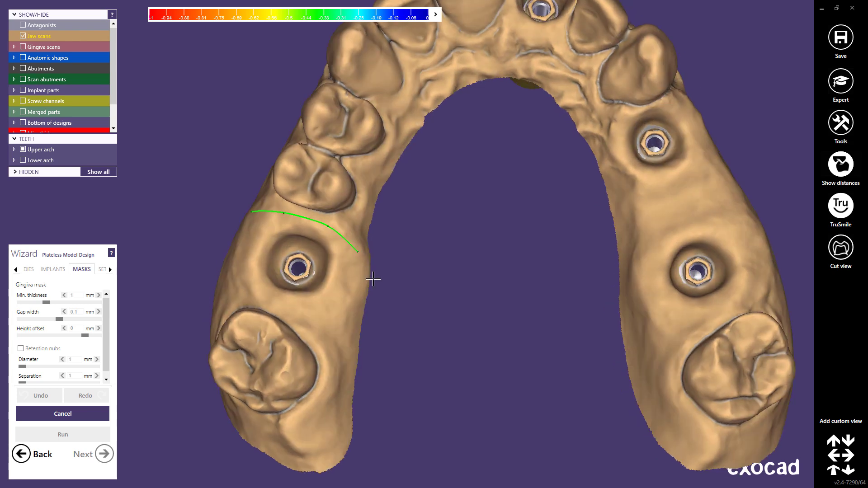
click(357, 292)
click(339, 307)
click(324, 322)
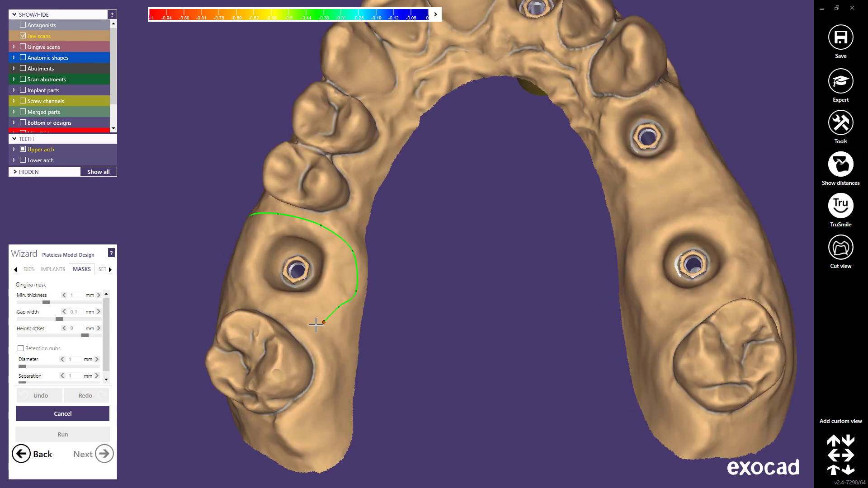
Step: Finish the mask outline along the left side, close it, and smooth its lower-right corner
click(279, 311)
click(253, 301)
right_drag(252, 302, 263, 282)
click(263, 282)
click(260, 259)
click(270, 230)
click(285, 208)
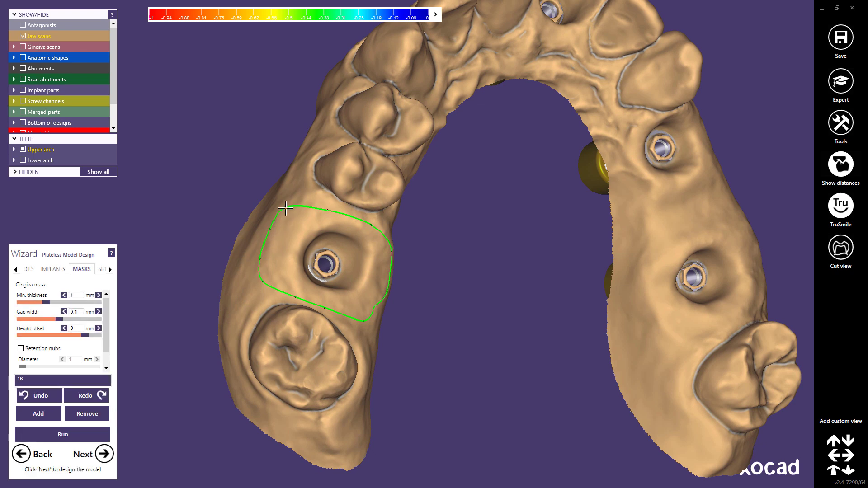
right_drag(345, 271, 345, 294)
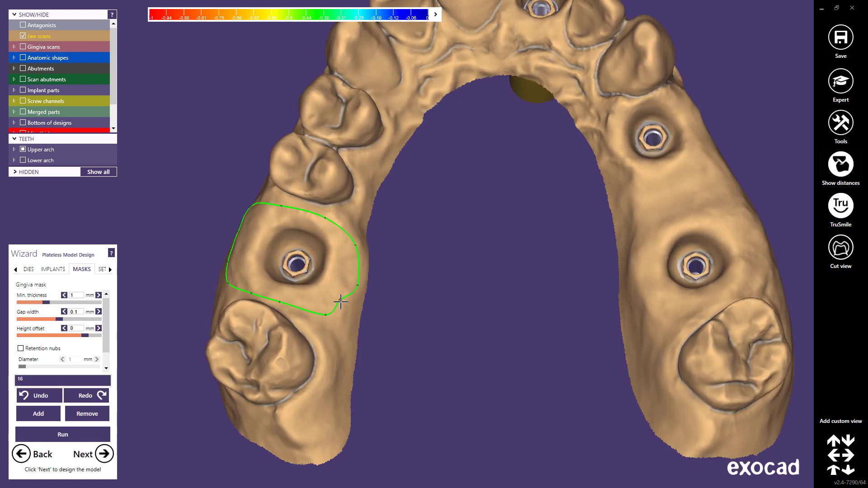
drag(341, 302, 344, 309)
scroll(506, 294, down, 3)
right_drag(502, 299, 505, 305)
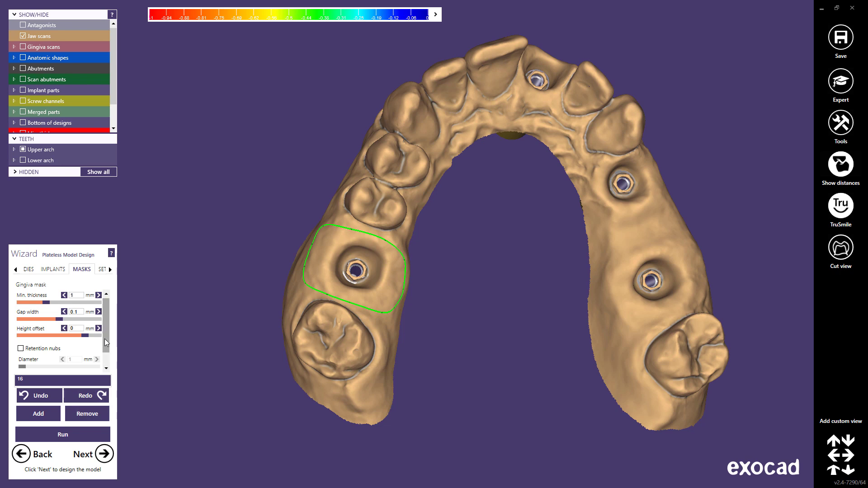
Step: Enable retention nubs on the gingiva mask, then open the model design help from Settings
drag(104, 338, 106, 347)
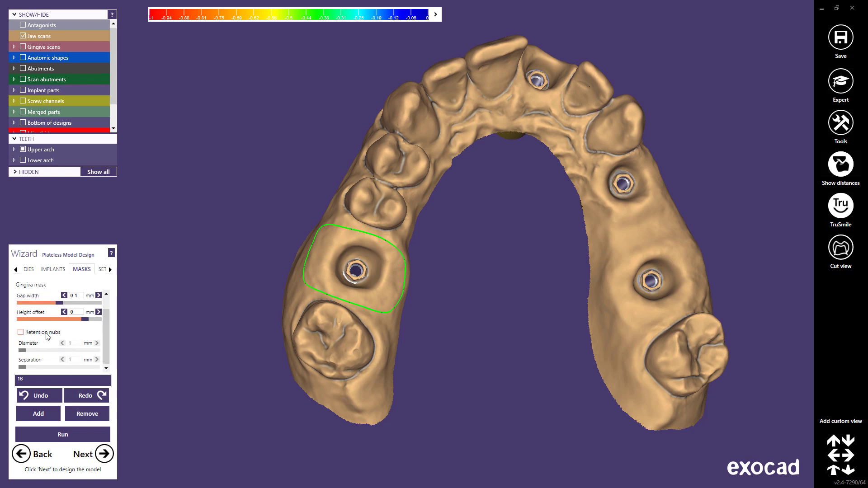
click(20, 332)
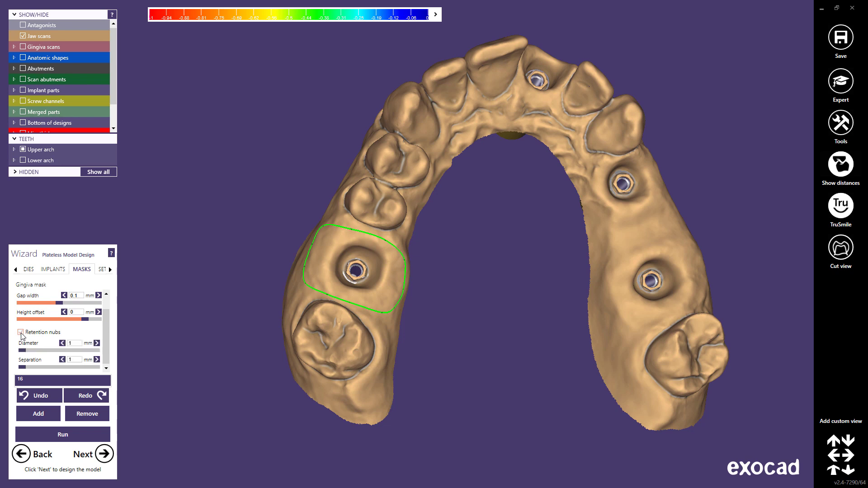
click(110, 269)
click(91, 270)
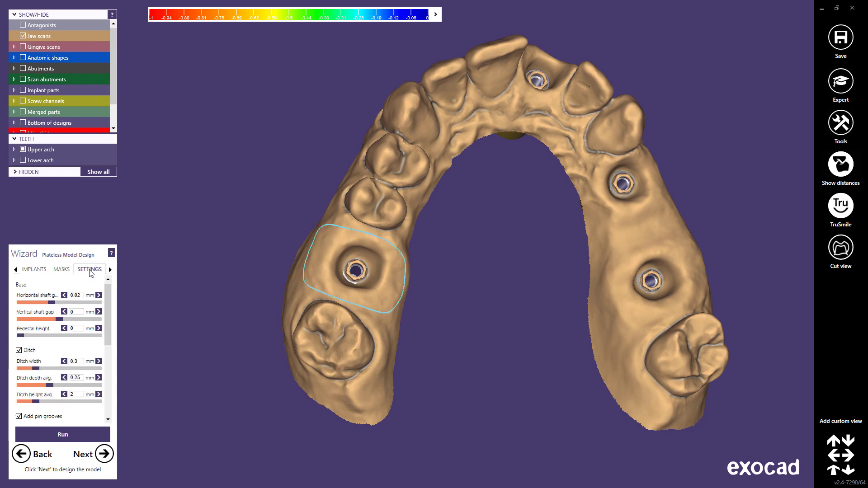
drag(107, 291, 111, 337)
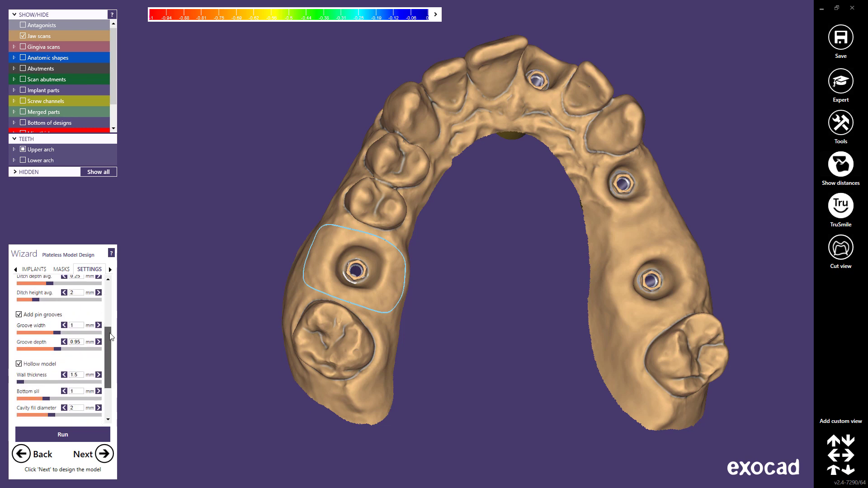
click(111, 254)
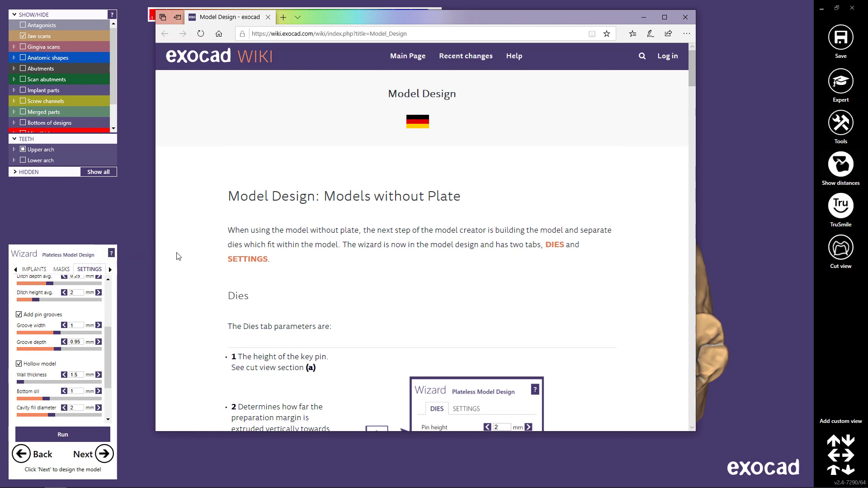
Step: Jump to the Settings section of the Model Design wiki page, then close the help window
click(241, 259)
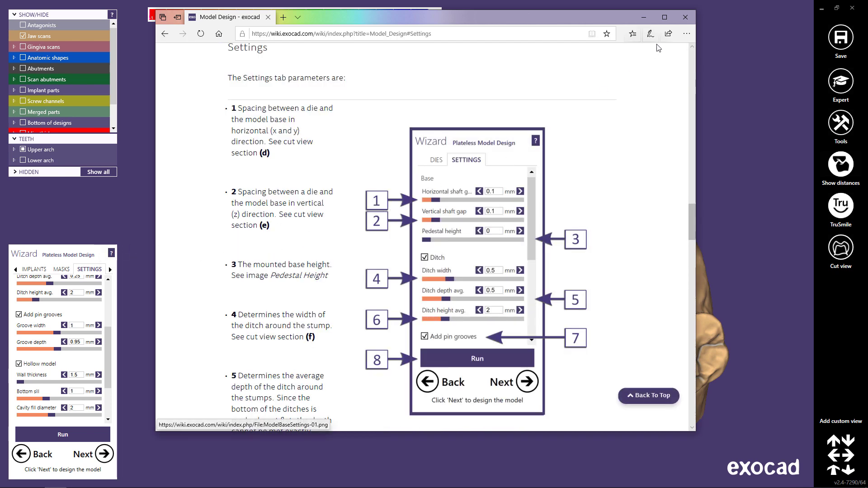
click(686, 19)
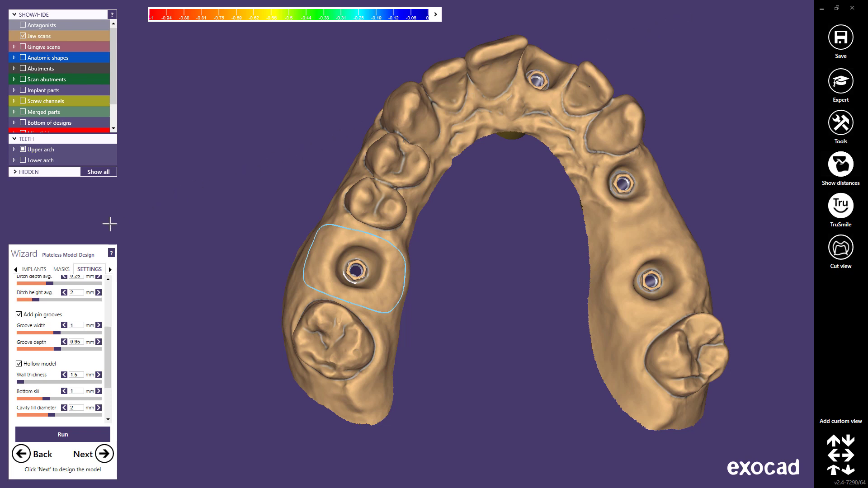
Step: Return to the Implants tab and run generation of the upper-arch plateless model
click(35, 271)
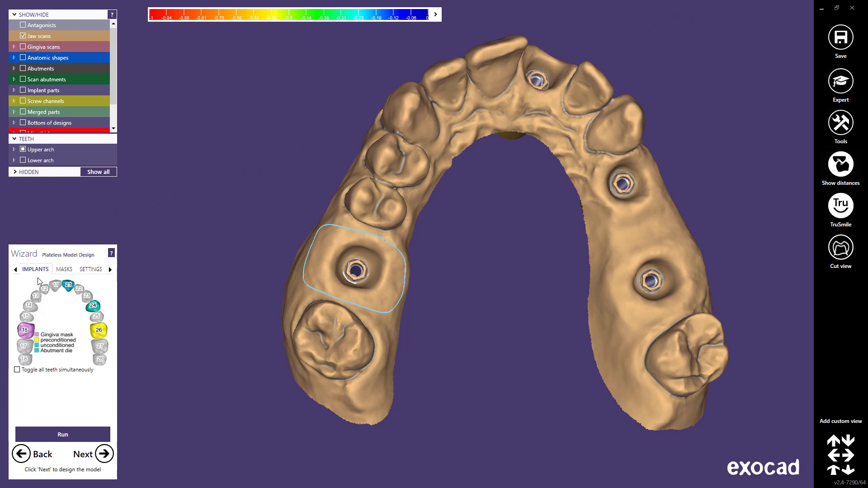
click(88, 436)
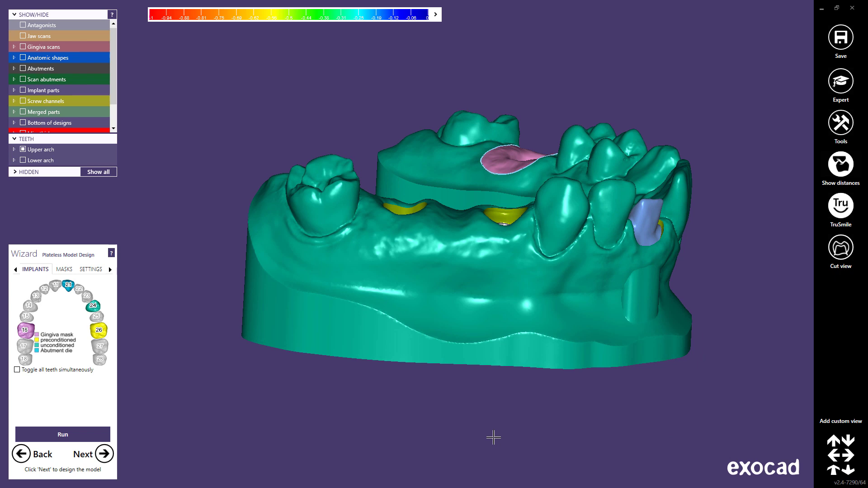
click(839, 128)
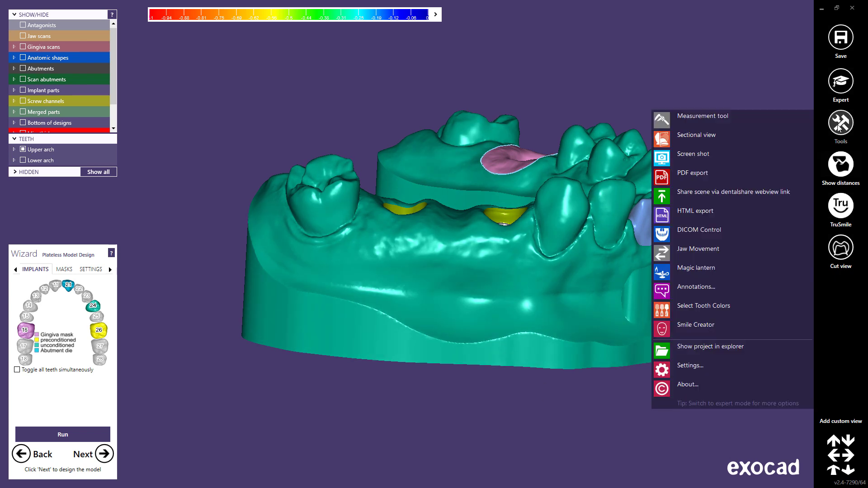
click(710, 143)
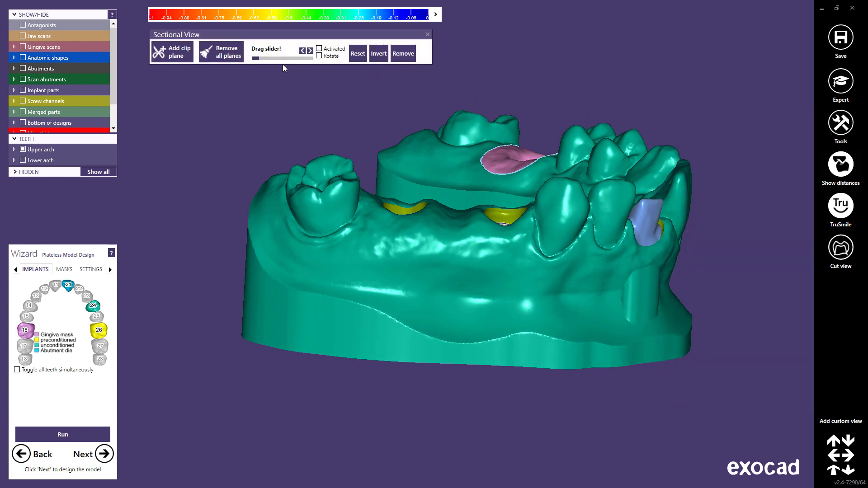
drag(256, 59, 272, 62)
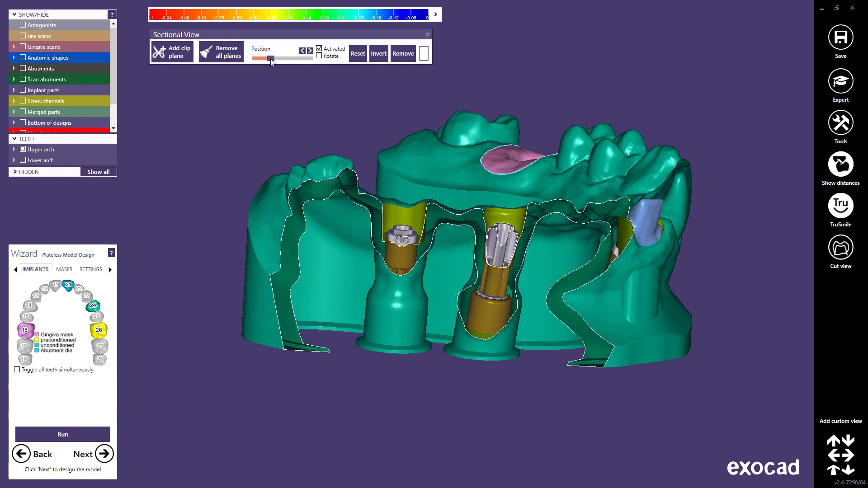
click(427, 35)
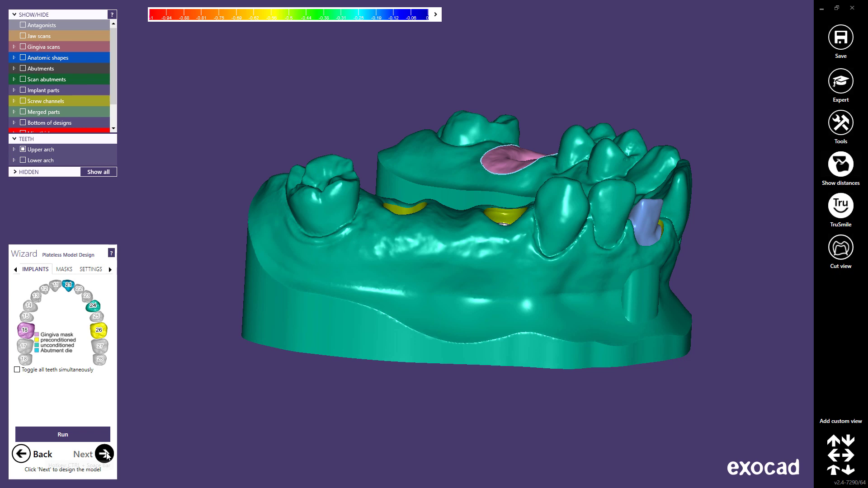
Step: Go to the lower-arch Settings, scroll through its parameters, and build the lower-arch model
click(105, 454)
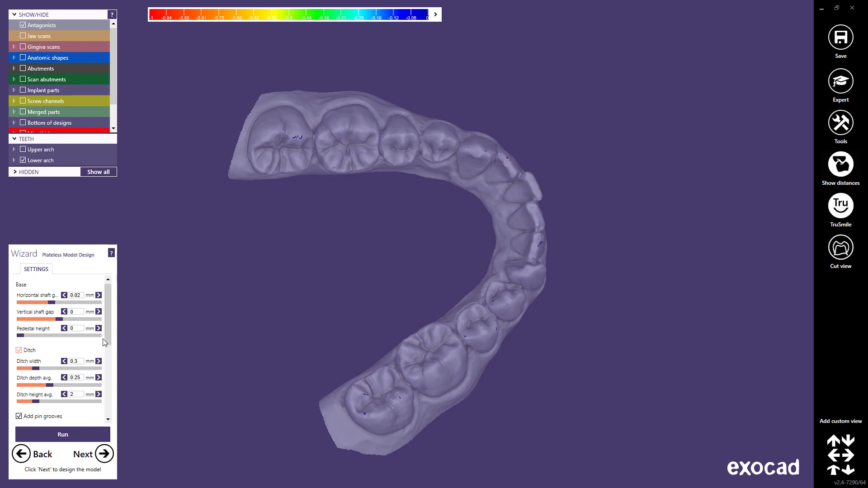
drag(106, 335, 107, 404)
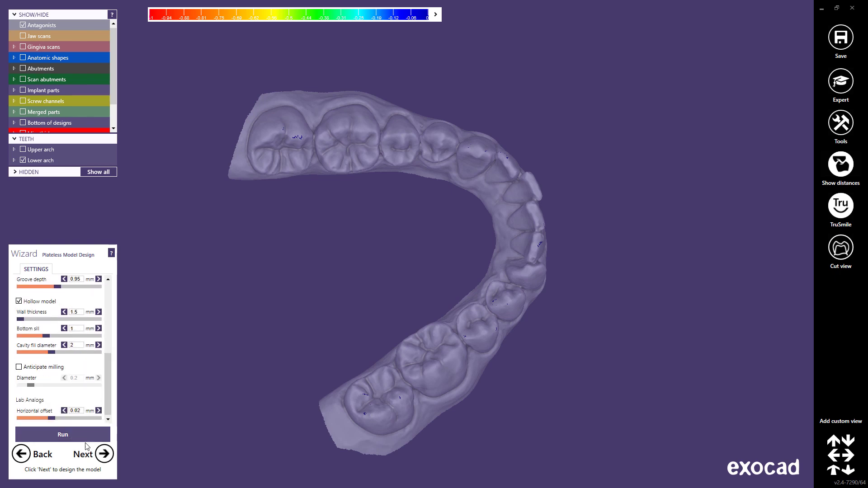
click(104, 456)
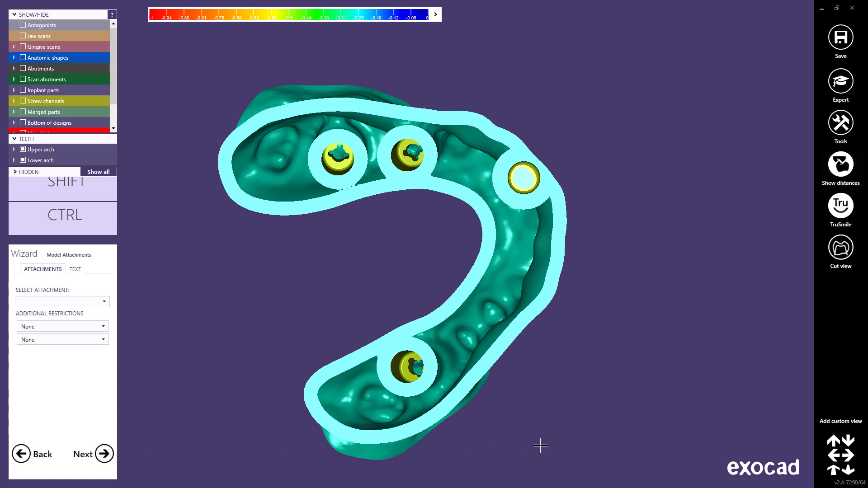
Step: Place two 5 mm Support Pins, one at the model's left end and one on the right section
click(834, 472)
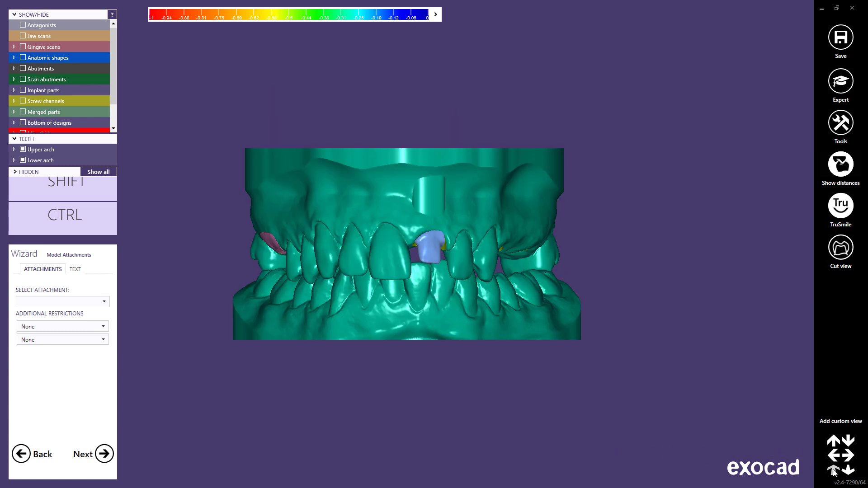
right_drag(403, 370, 388, 365)
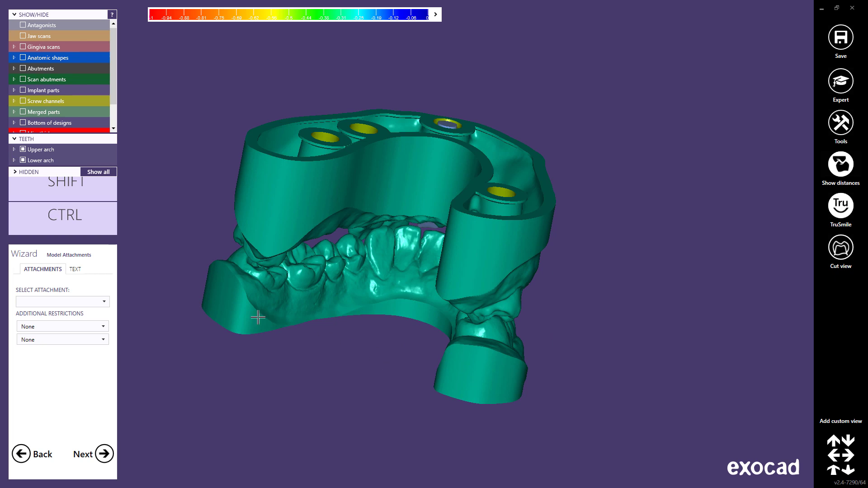
click(104, 302)
scroll(112, 360, down, 1)
click(37, 443)
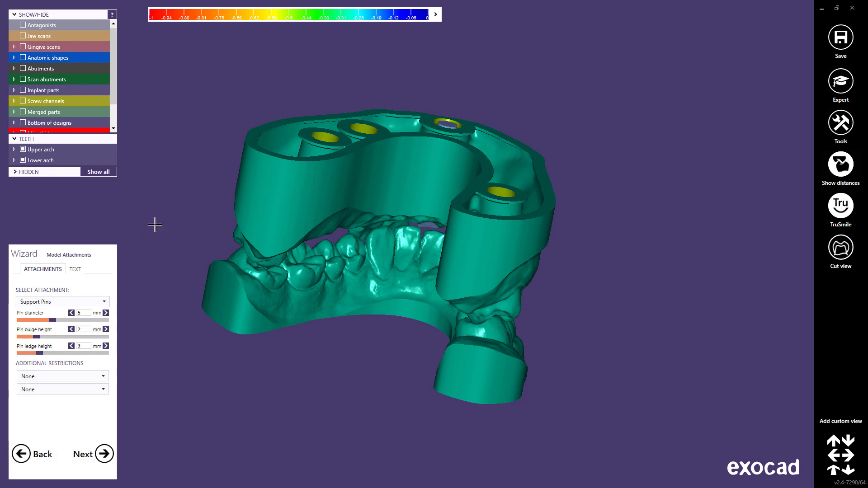
click(247, 153)
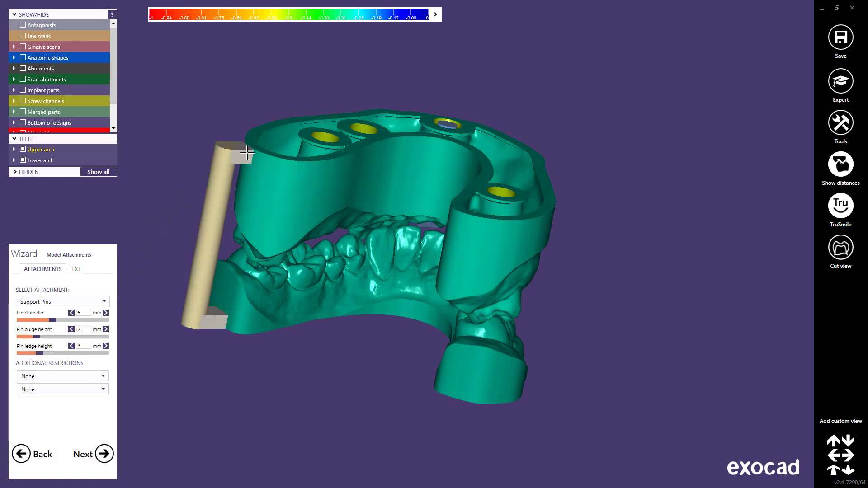
click(473, 226)
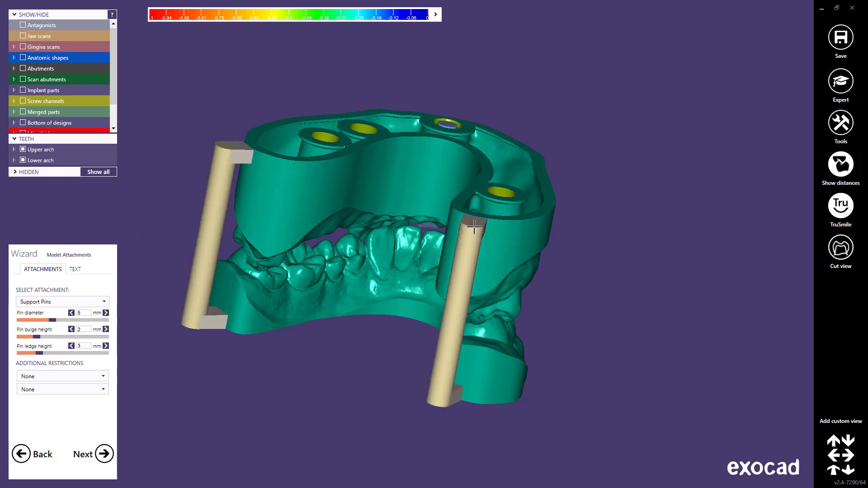
right_drag(339, 391, 322, 402)
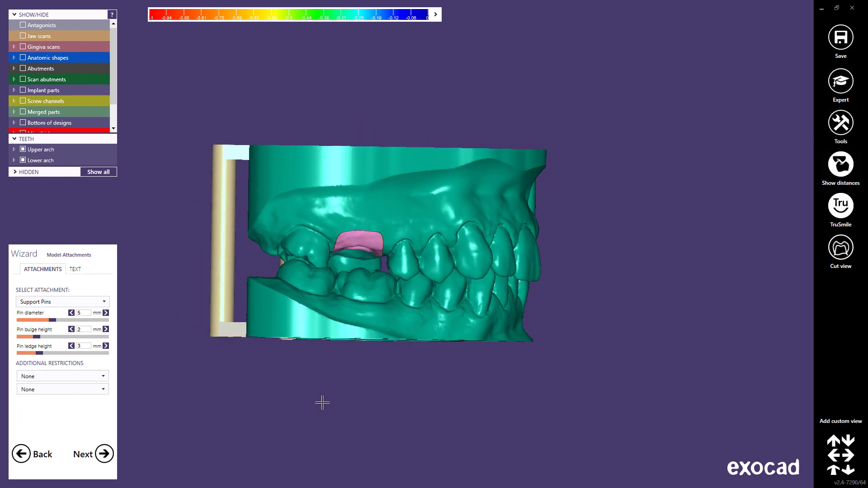
Step: Calculate the model with its new support pins, then finish the wizard to save the scene
click(105, 454)
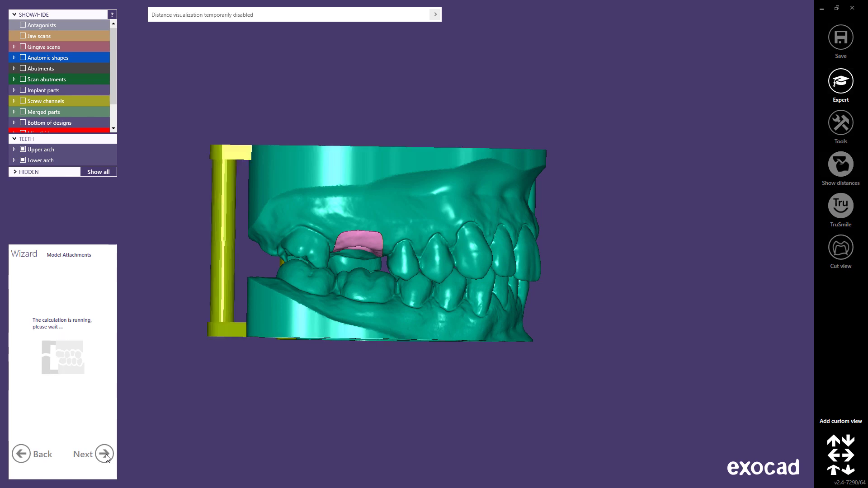
click(105, 455)
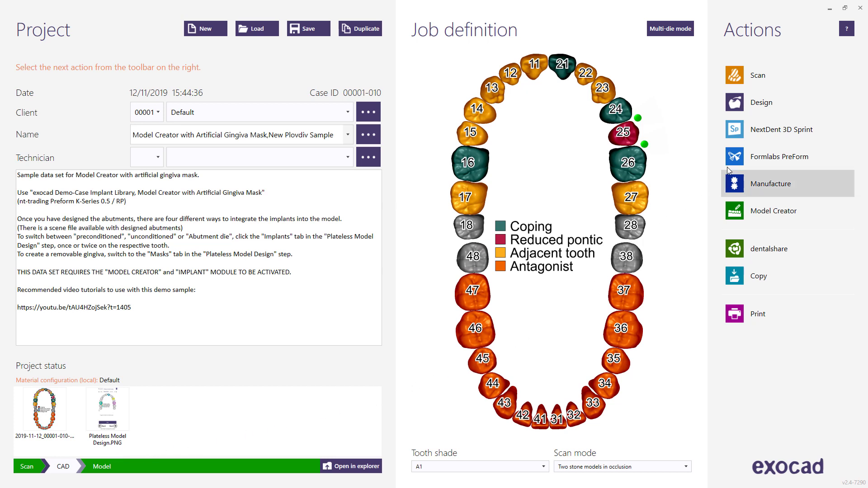
Step: Send only Model Base 17–27 to 3D Sprint, excluding Model Base 37-47 and Model Die - 21
click(761, 138)
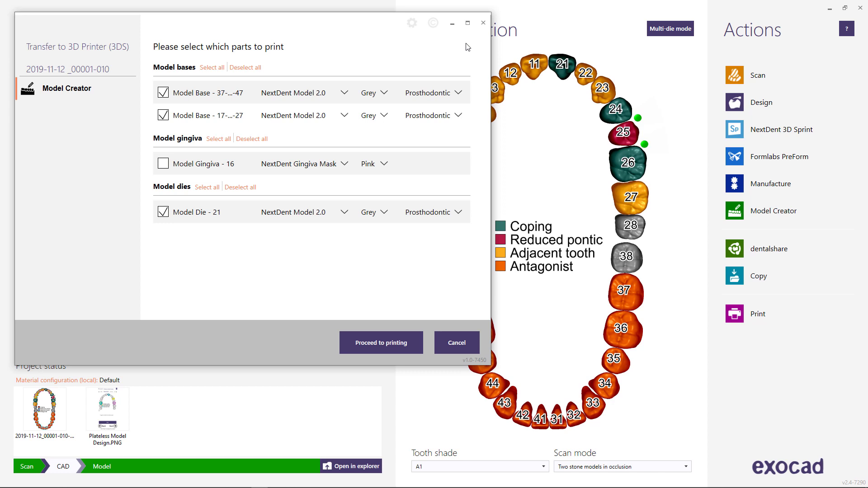
click(162, 93)
click(163, 213)
click(358, 338)
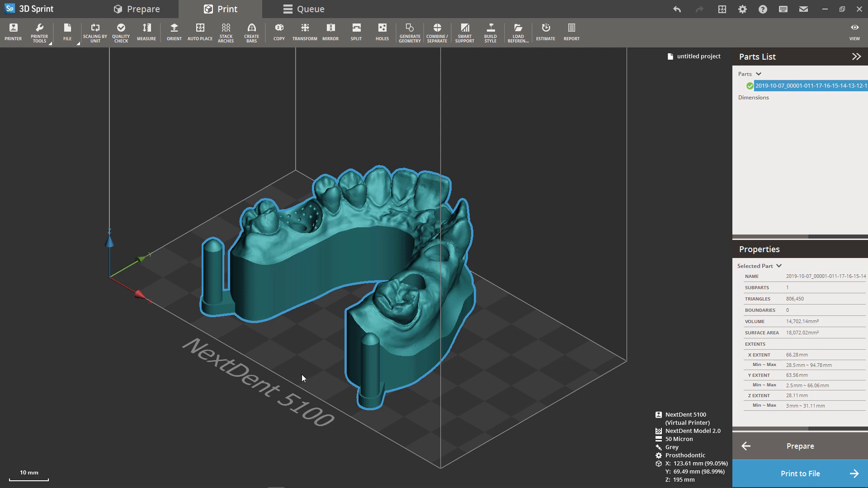
Step: Orbit the 3D Sprint view to inspect the part on the NextDent 5100 build plate from above
right_drag(256, 416, 441, 485)
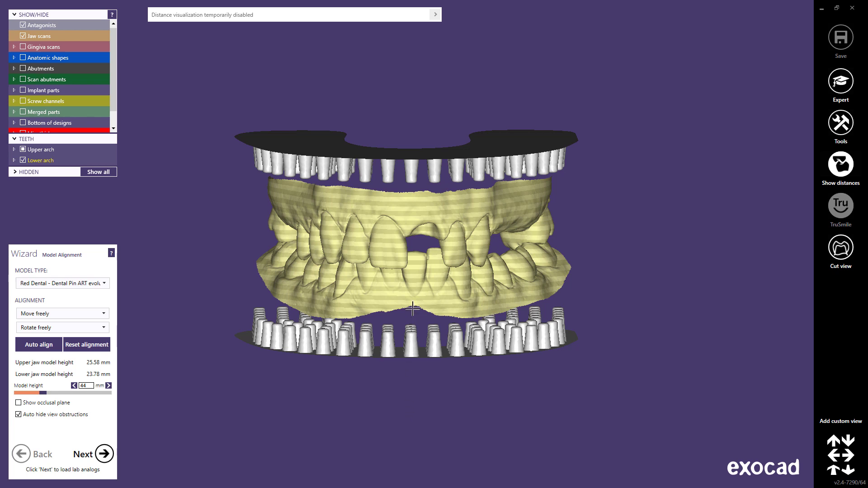
Step: Drag the jaw scans onto the pin plates at 31.34 mm upper and 18.02 mm lower, then load lab analogs
ctrl+shift+drag(409, 290, 411, 310)
right_drag(411, 310, 414, 356)
ctrl+shift+drag(414, 356, 412, 361)
right_drag(413, 362, 382, 396)
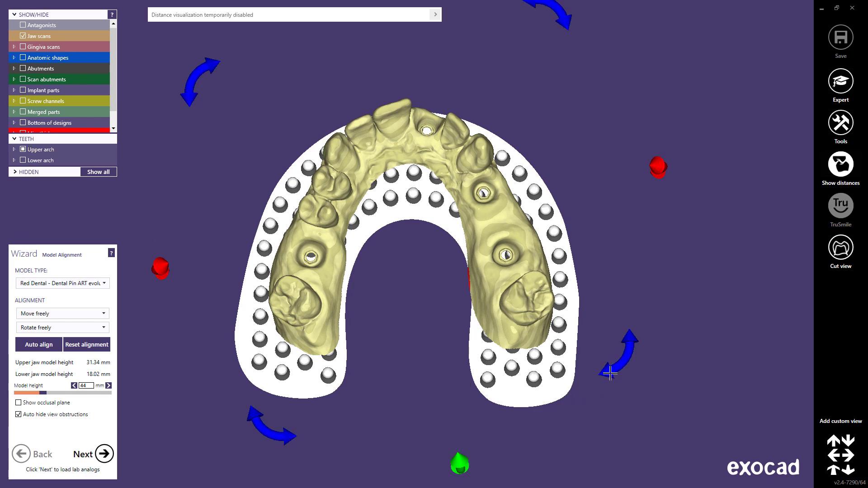
ctrl+shift+drag(612, 368, 610, 371)
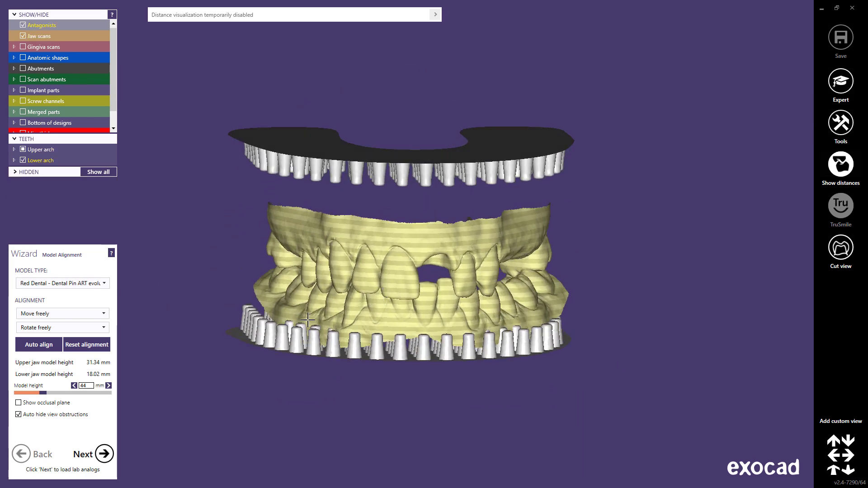
click(104, 455)
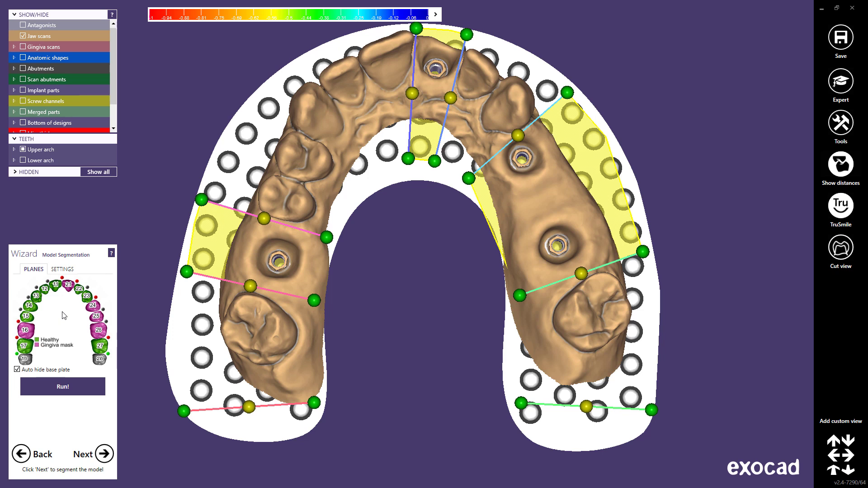
Step: Toggle the 22–23 cutting plane on and off and cycle tooth 16 through implant types
click(88, 290)
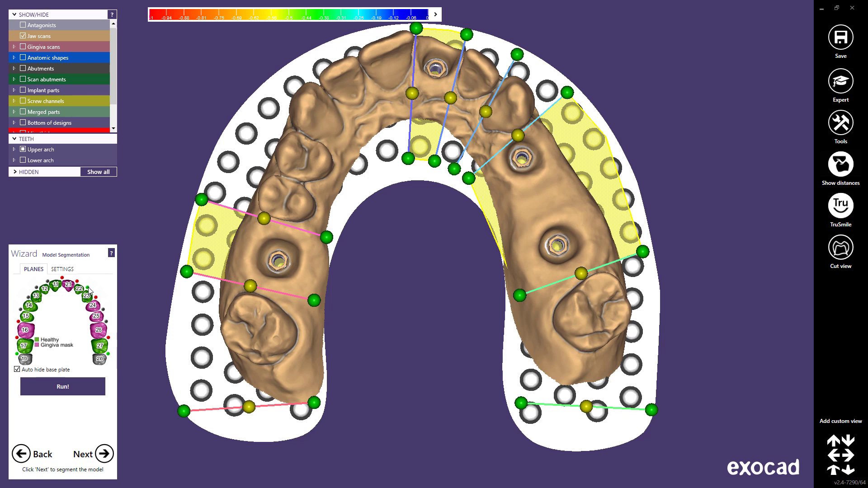
click(90, 290)
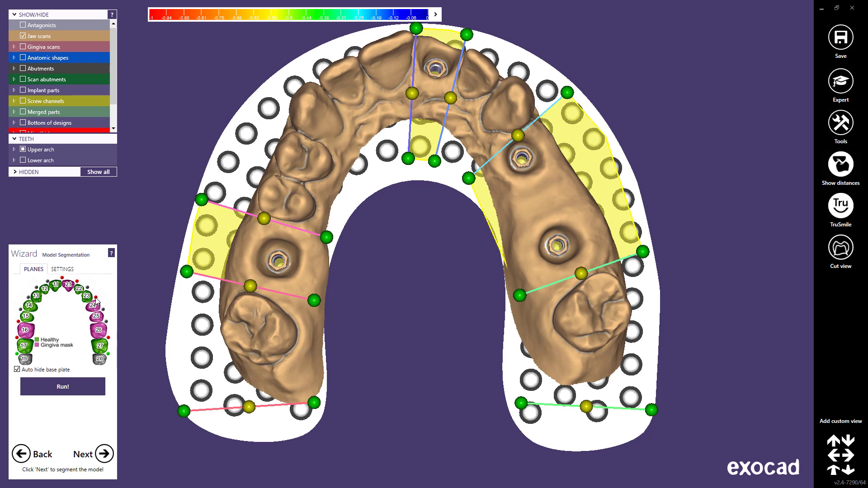
click(28, 332)
click(28, 332)
click(28, 333)
click(28, 332)
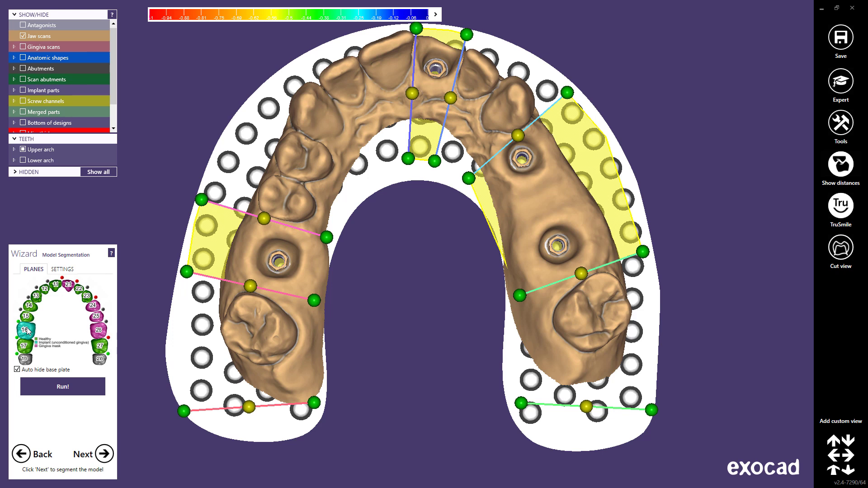
Step: Return tooth 16 to gingiva mask and show the segmentation parameter settings
click(27, 331)
click(26, 330)
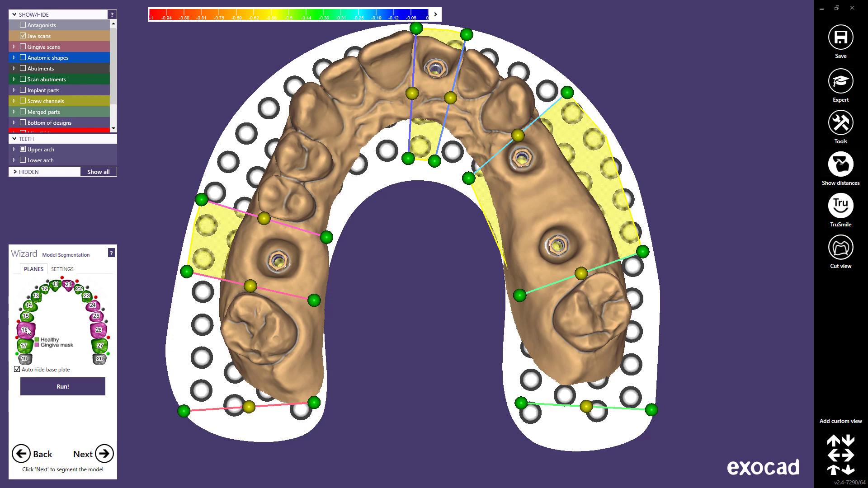
click(71, 270)
Step: Open the Model segmentation wiki help page, scroll to its Settings section, and close it
click(111, 253)
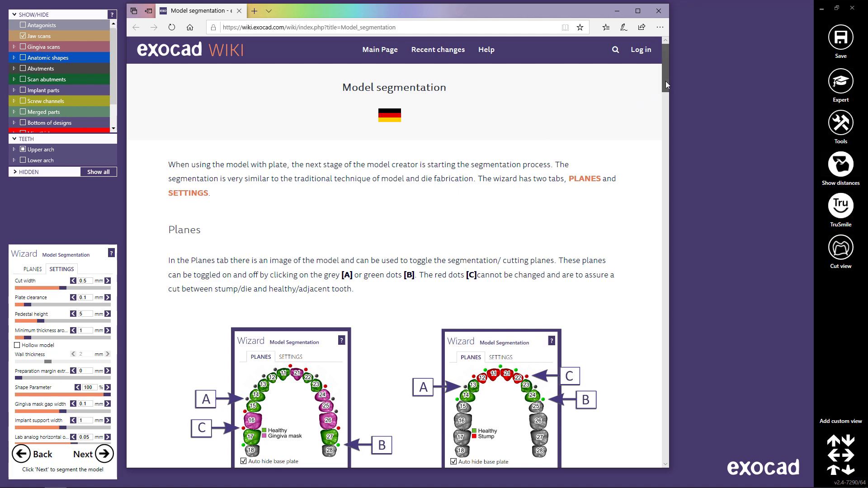
drag(666, 81, 662, 154)
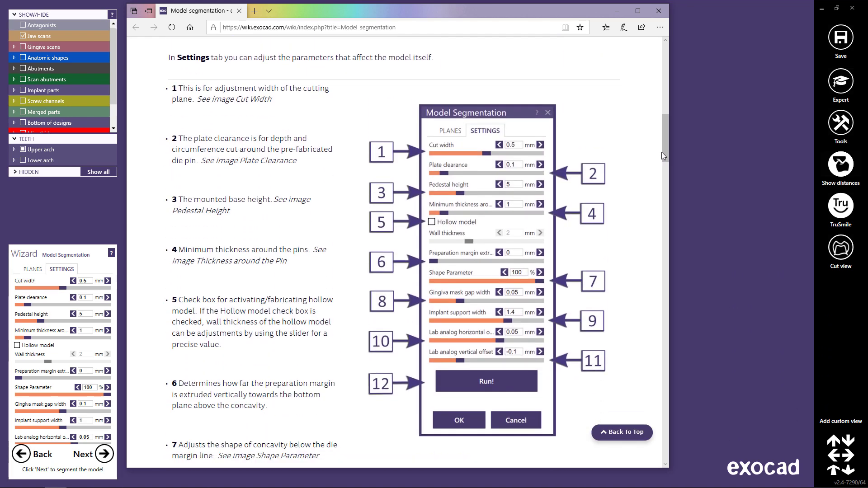
click(660, 9)
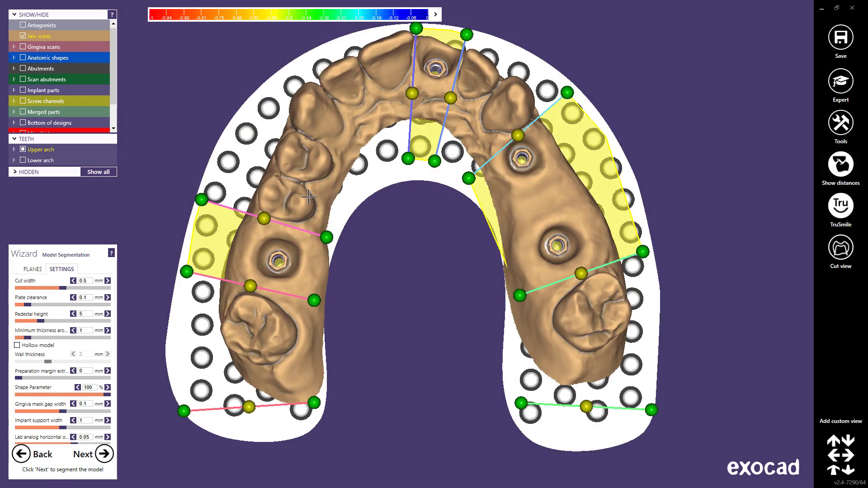
Step: Tilt the pink cutting plane by raising each of its two ends
mouse_move(264, 216)
ctrl+shift+mouse_down()
mouse_move(261, 229)
mouse_move(265, 218)
ctrl+shift+mouse_up()
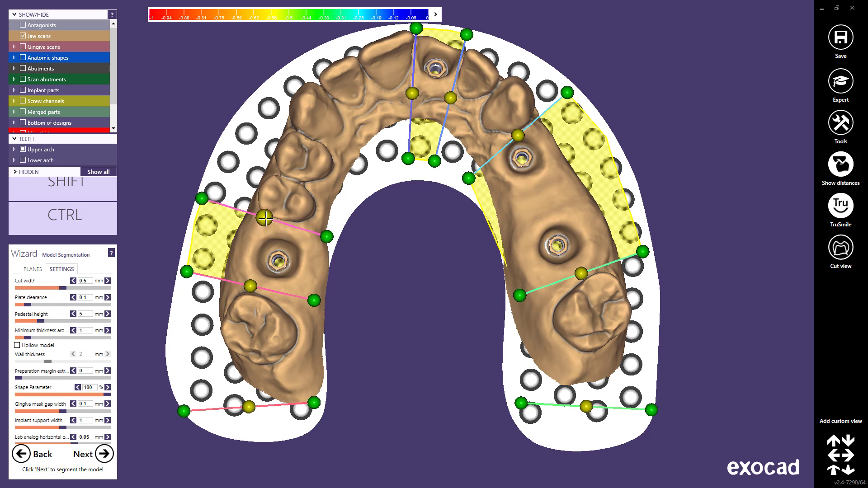
ctrl+shift+drag(326, 237, 336, 233)
ctrl+shift+drag(202, 202, 204, 199)
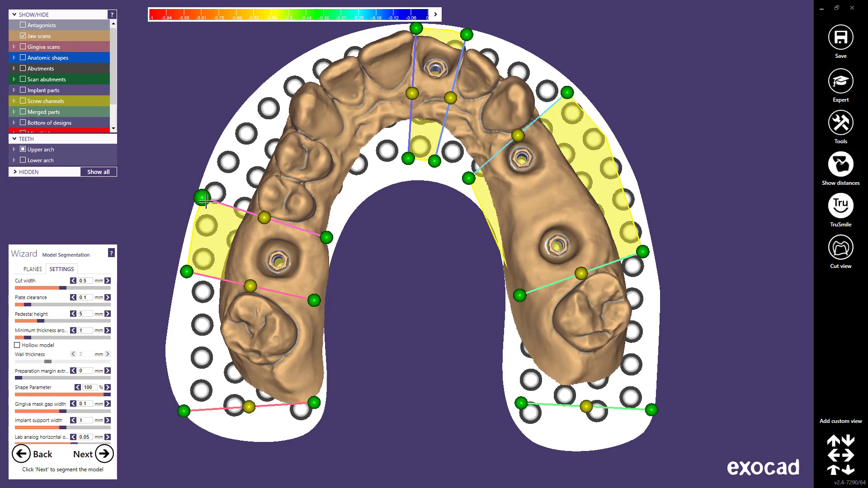
scroll(415, 272, down, 5)
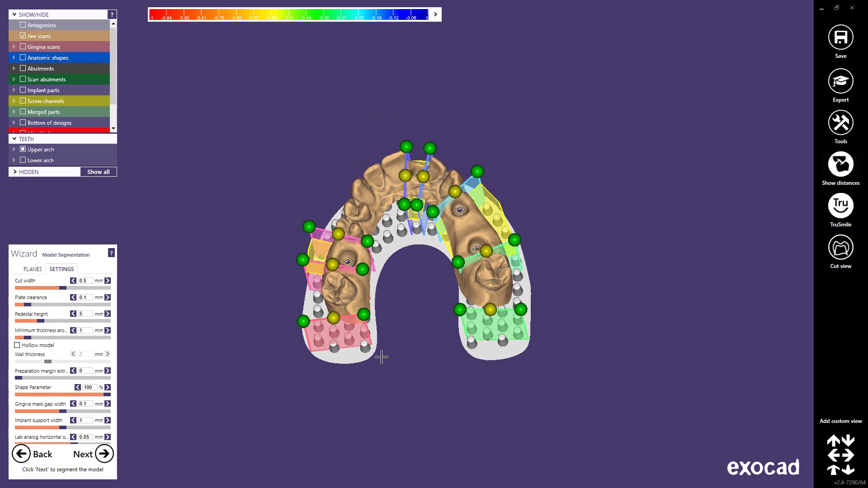
right_drag(382, 357, 381, 357)
scroll(161, 390, up, 5)
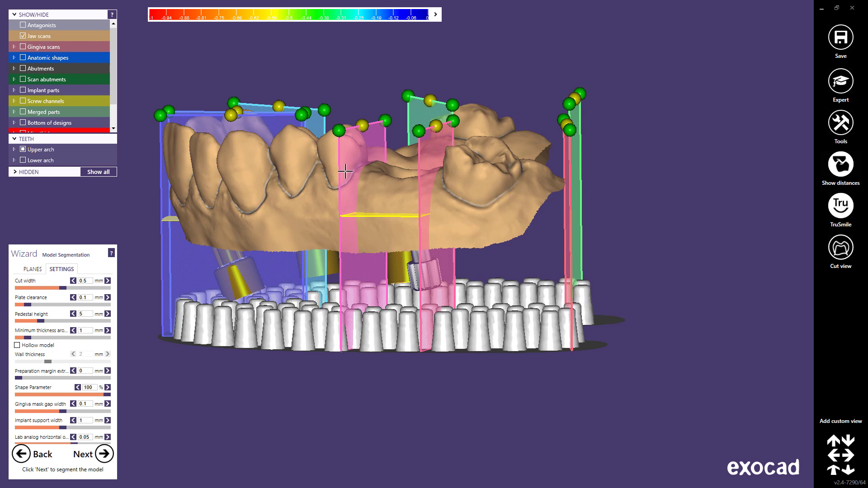
Step: Shift the pink plane slightly right, tilt its top, and raise the yellow horizontal cut
ctrl+shift+drag(345, 171, 348, 171)
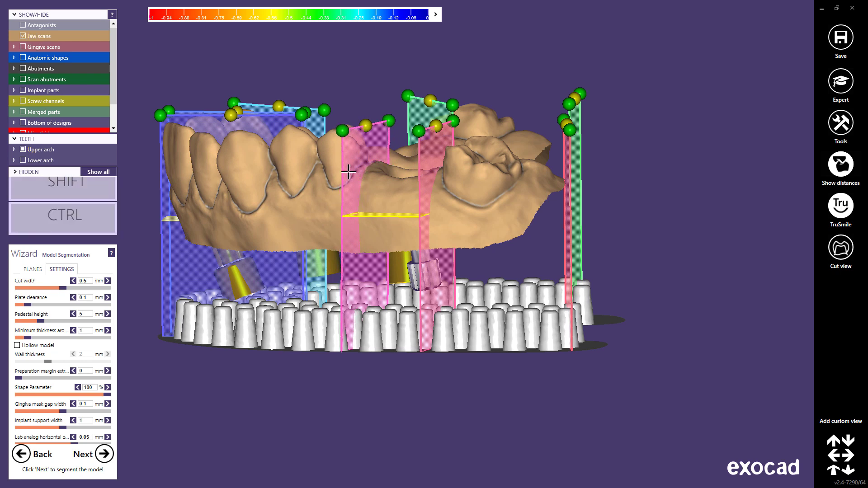
ctrl+shift+drag(349, 171, 346, 190)
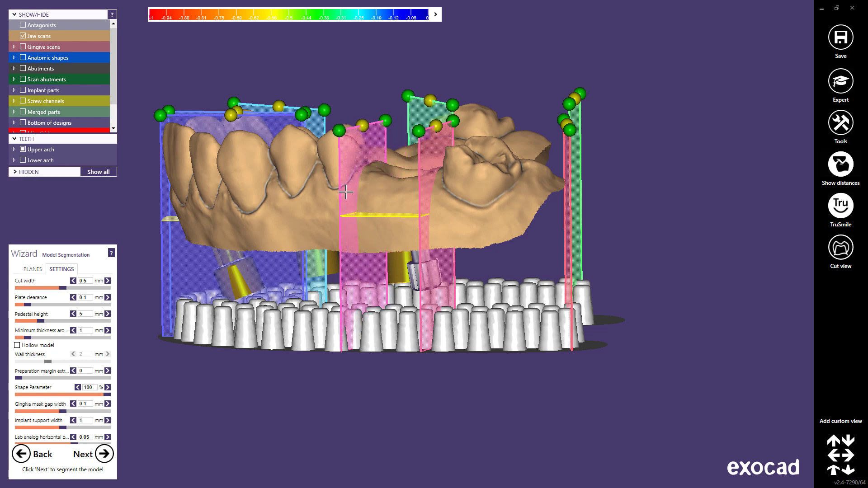
right_drag(345, 192, 368, 223)
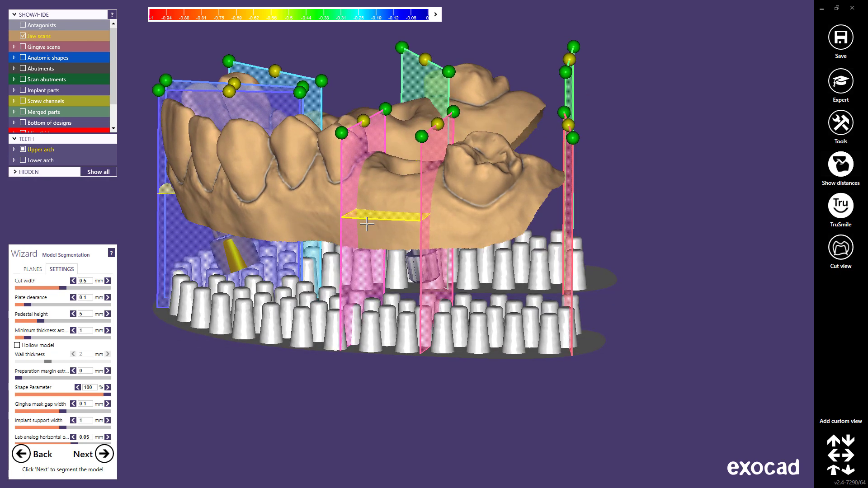
mouse_move(367, 222)
ctrl+shift+mouse_down()
mouse_move(366, 209)
mouse_move(367, 218)
ctrl+shift+mouse_up()
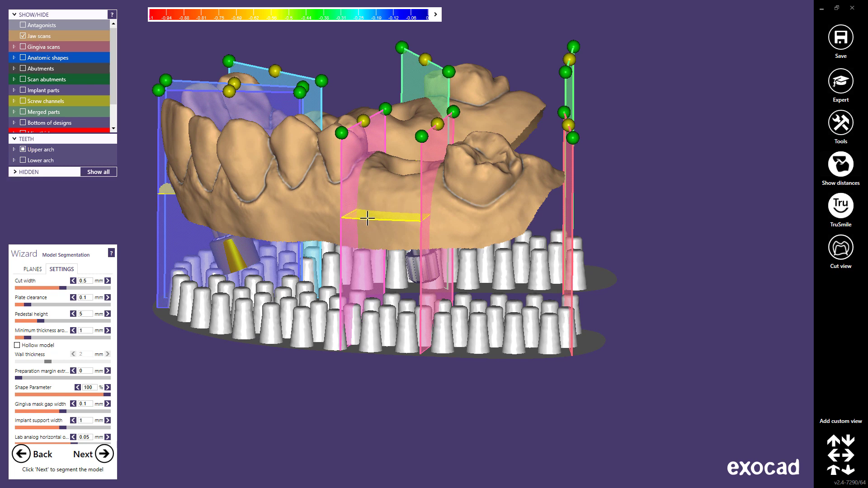
Step: Run the segmentation from the PLANES tab cutting-plane chart
click(33, 270)
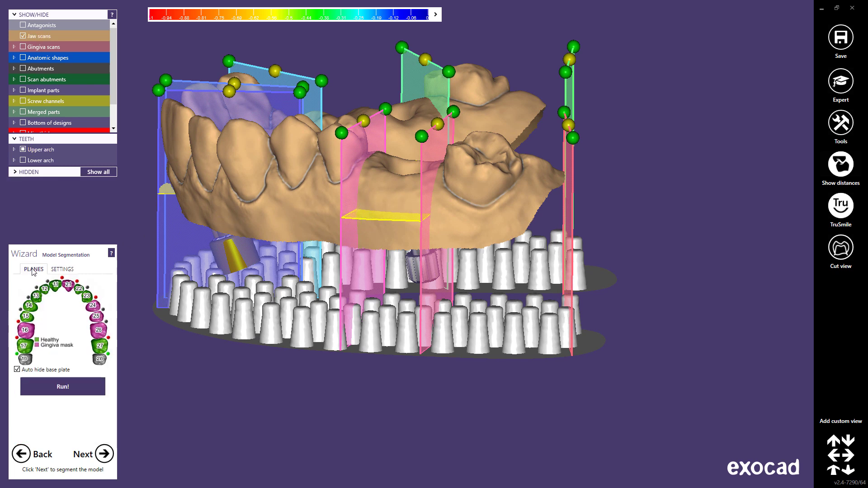
click(63, 387)
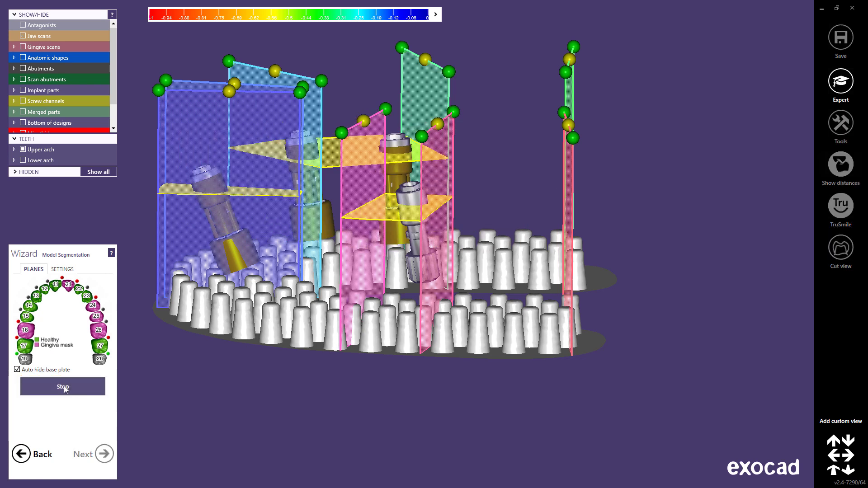